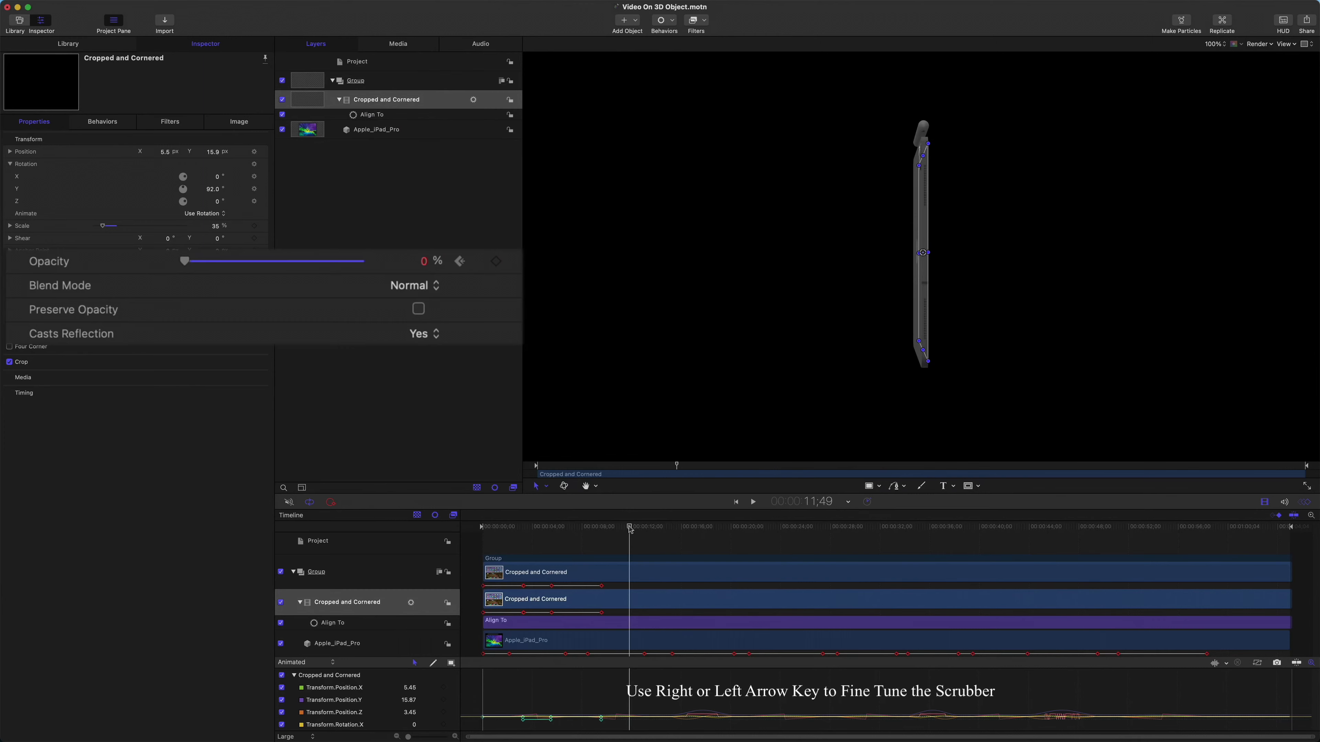
Keyframe the Cropped and Cornered layer's opacity at 0% at 11;51 and raise it to 100% one frame further on.
key(Right)
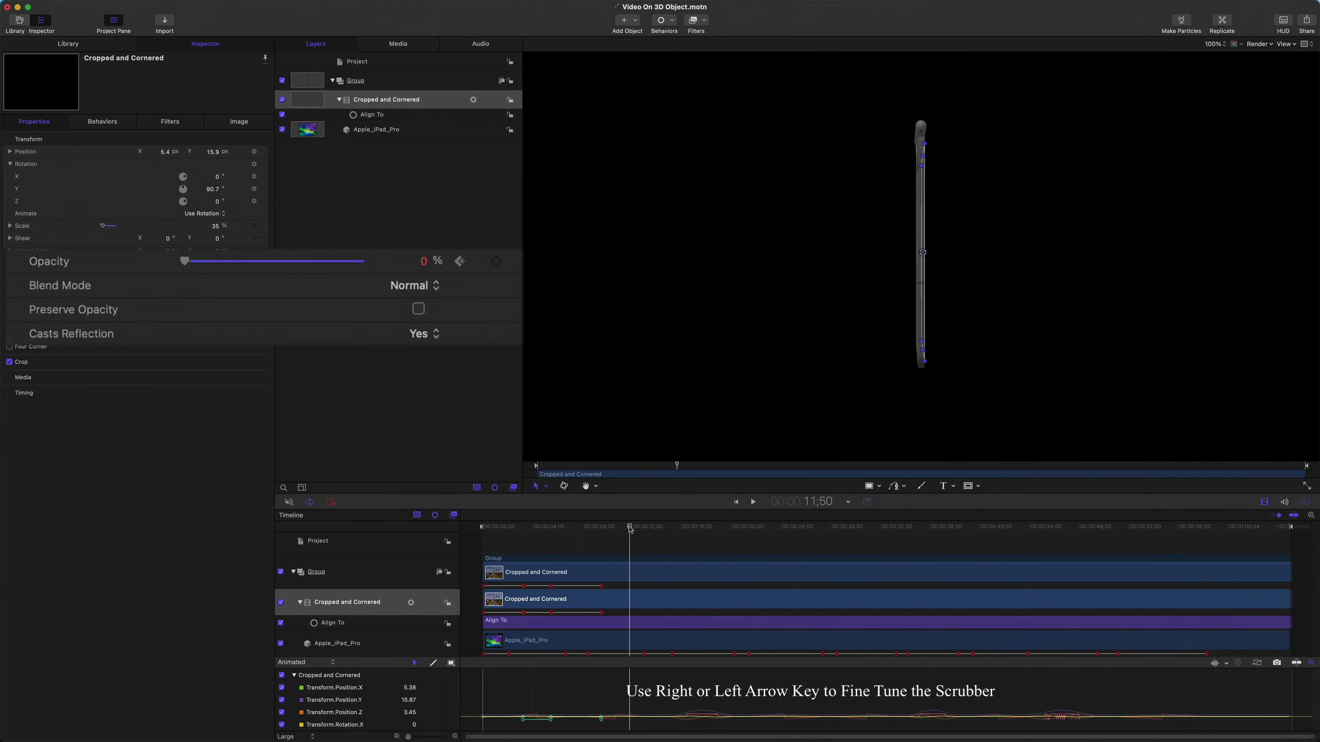
key(Right)
click(496, 261)
key(Right)
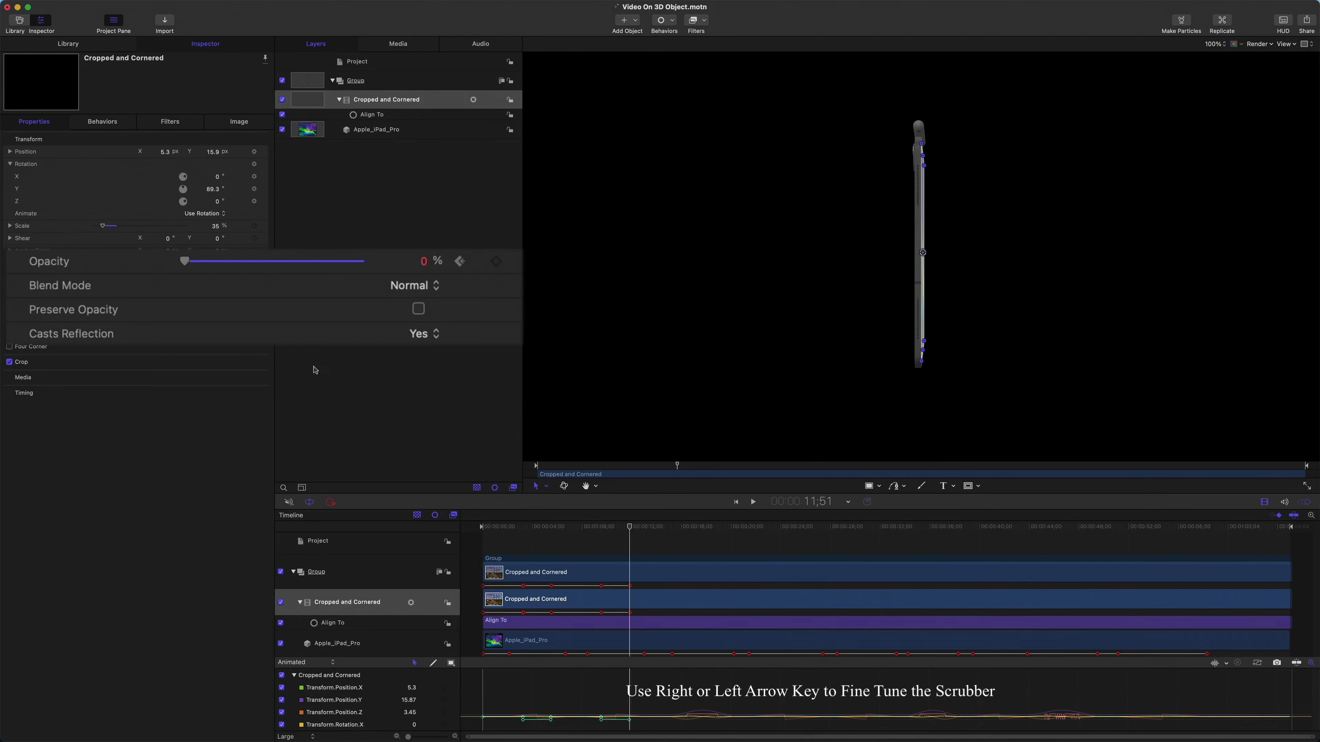
drag(185, 258, 381, 265)
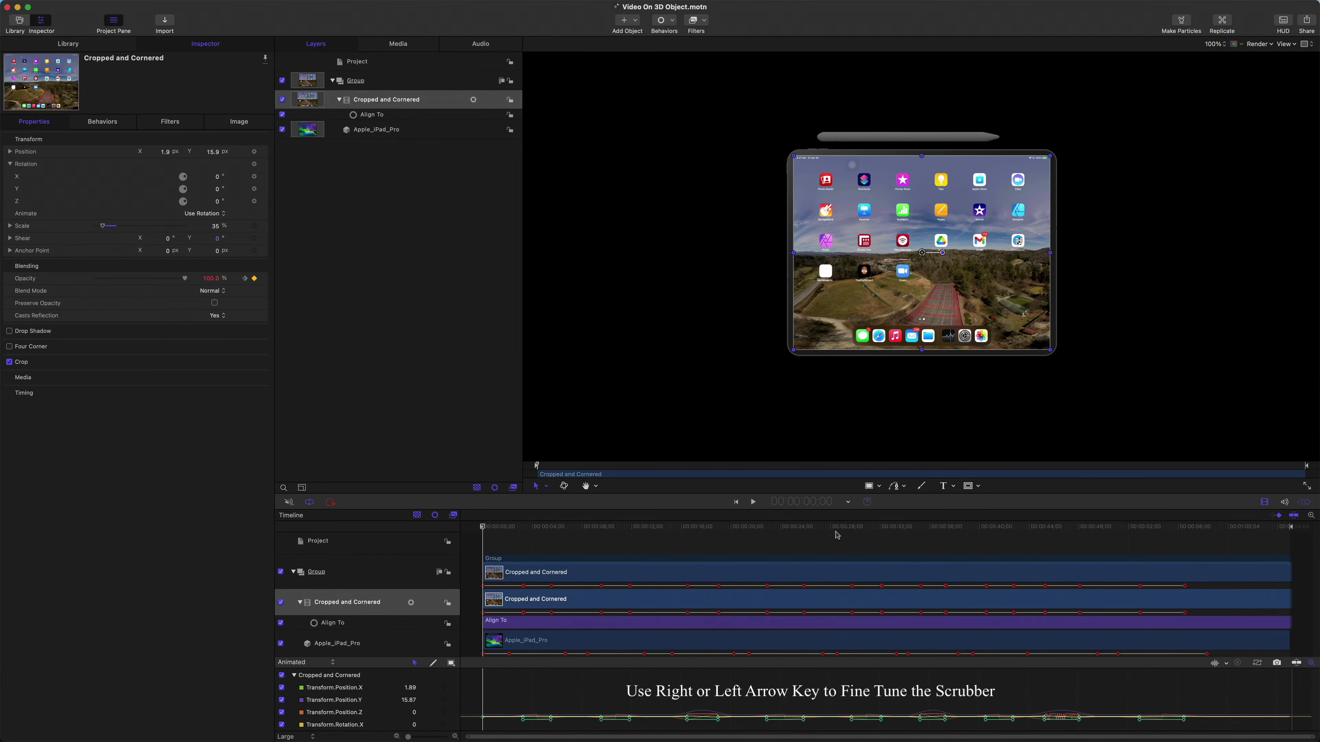
Play the animation from about 4 seconds and scrub ahead to 27;40 to check when the screen video shows on the iPad.
drag(482, 530, 536, 536)
click(754, 502)
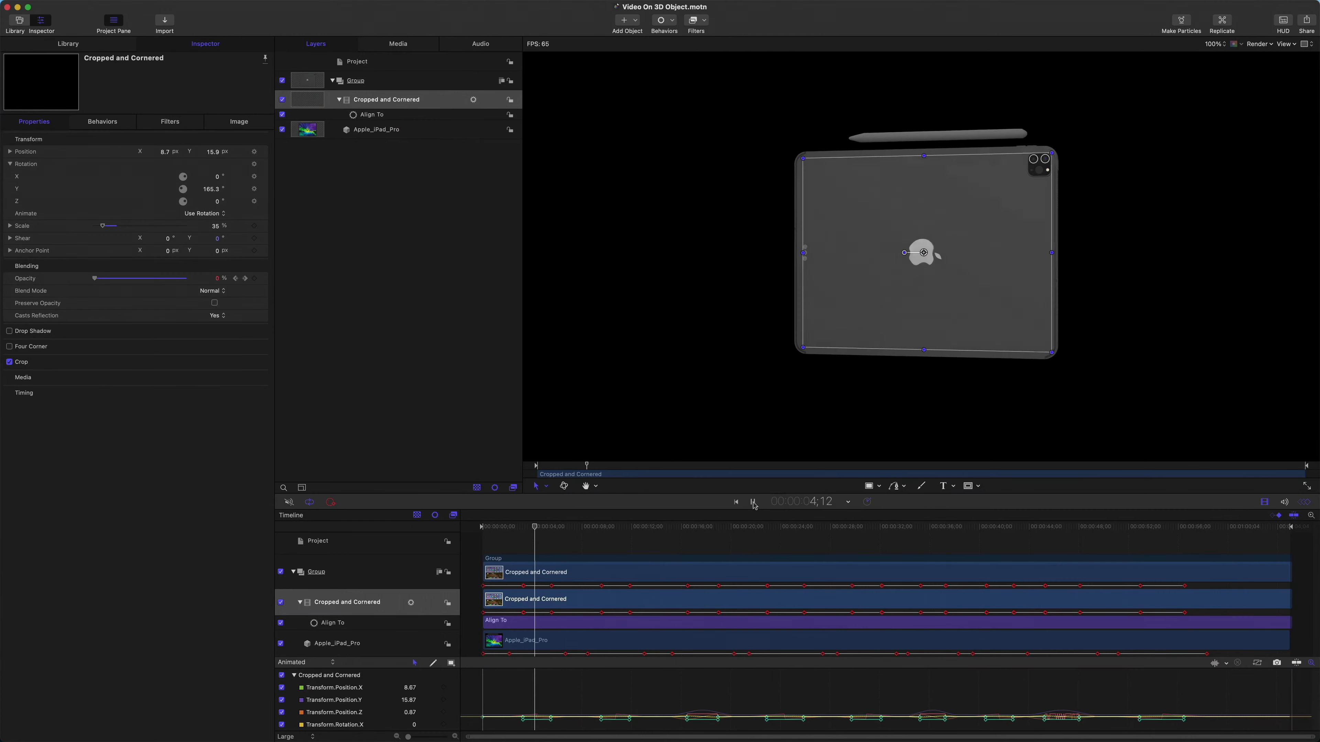
click(412, 367)
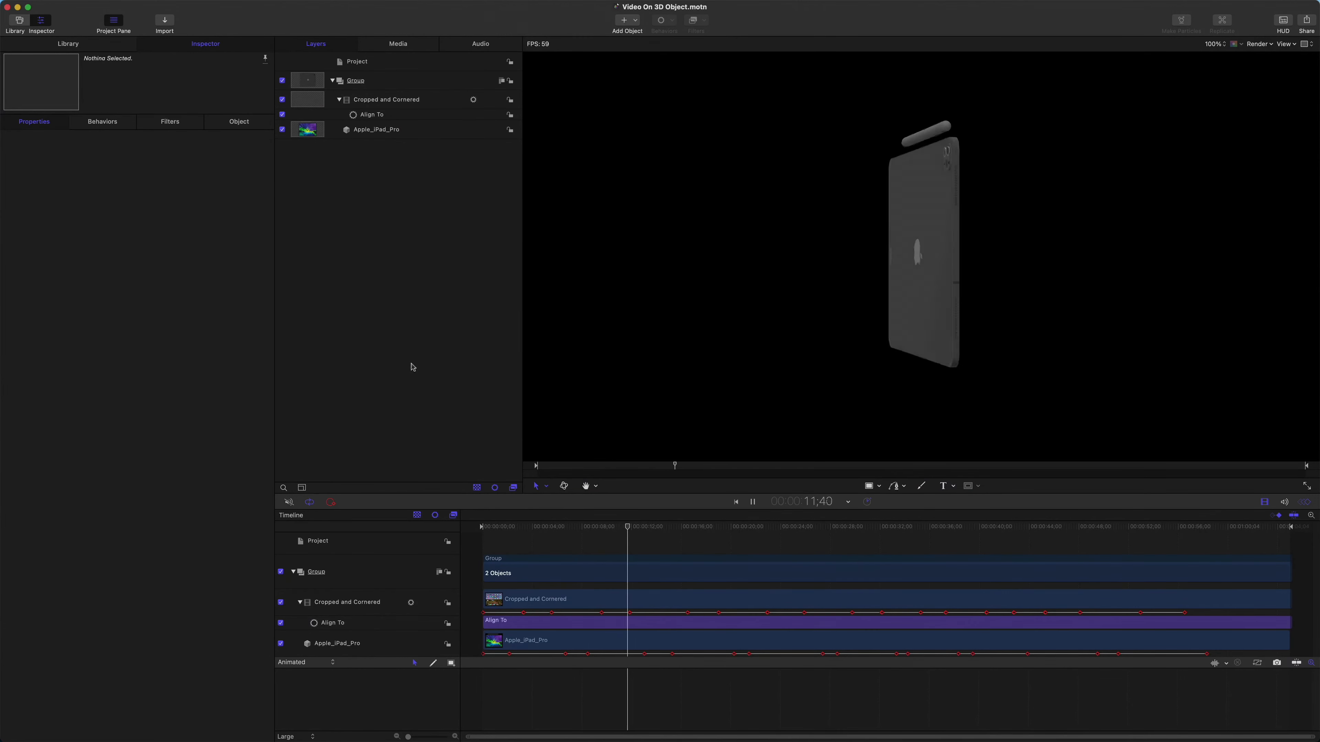
click(753, 502)
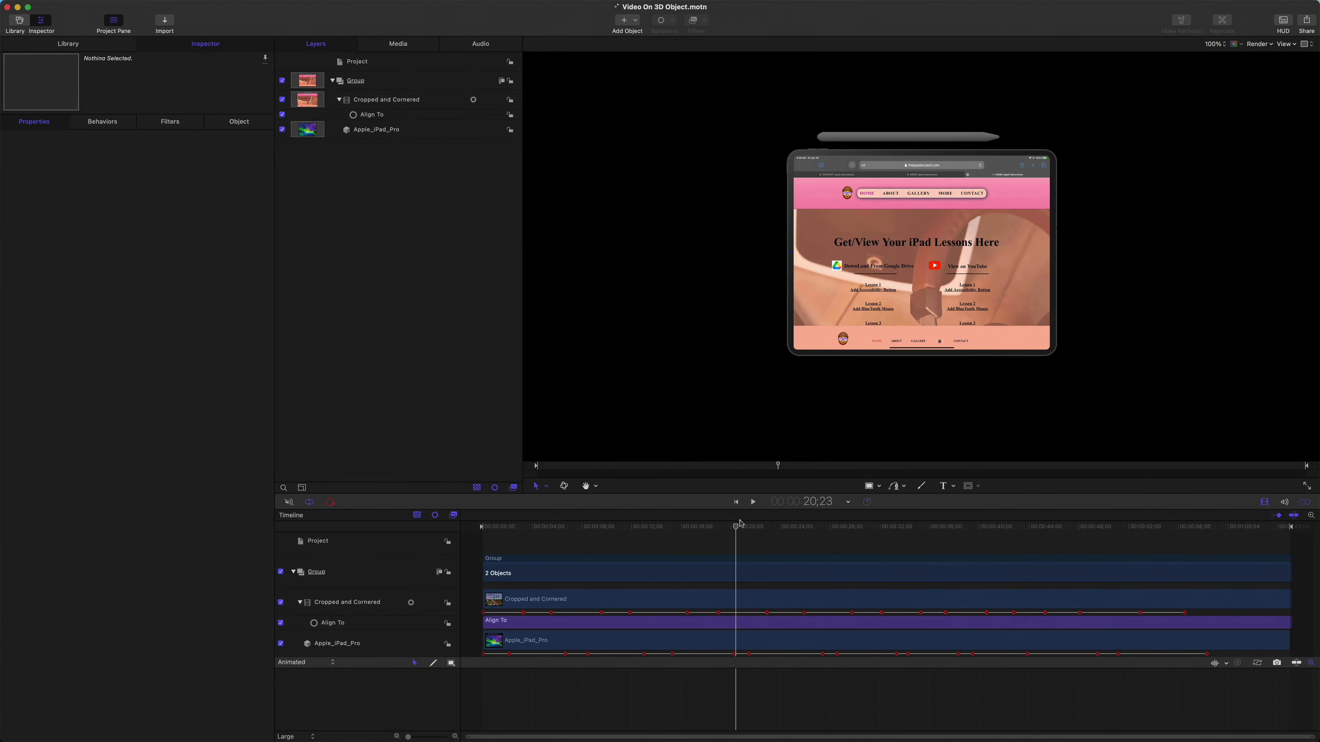
drag(740, 523, 827, 541)
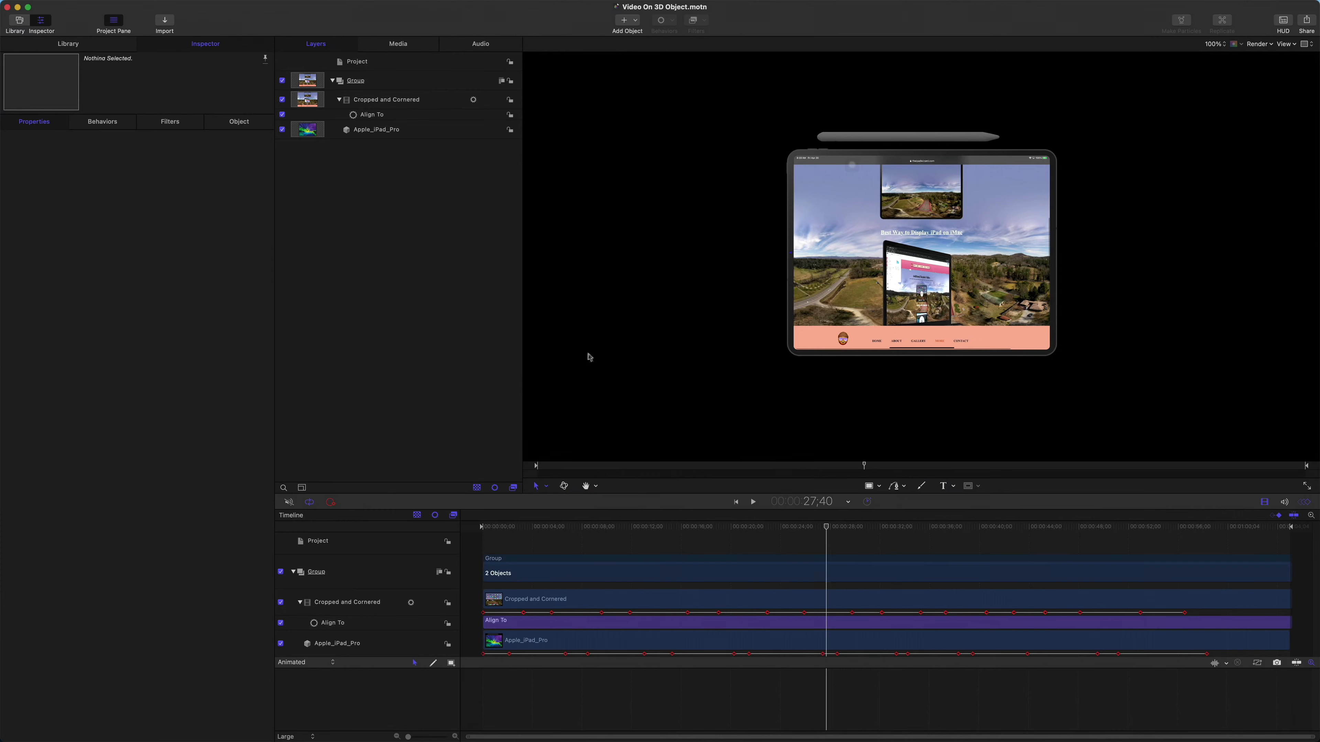
Add 3D text reading "This is Really Cool!" to the Group at 56;28, beside the edge-on iPad.
click(352, 82)
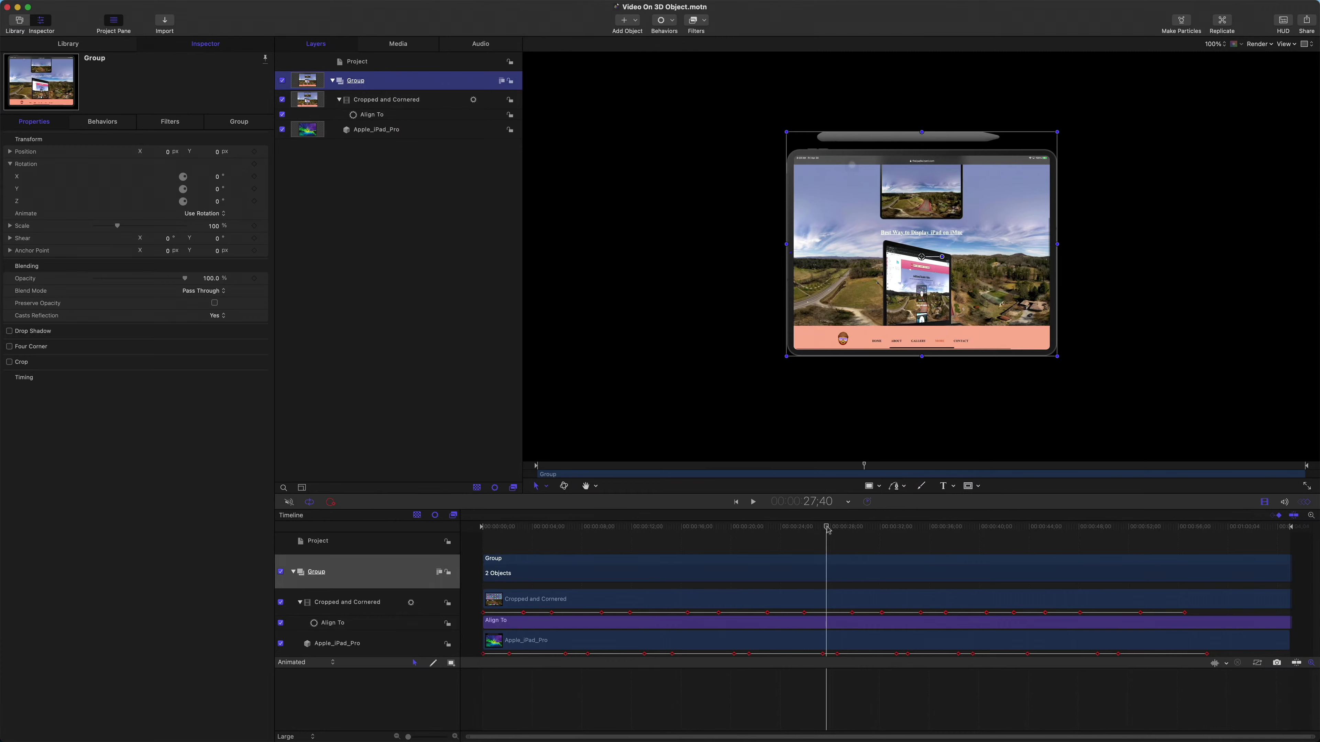
drag(828, 529, 1184, 530)
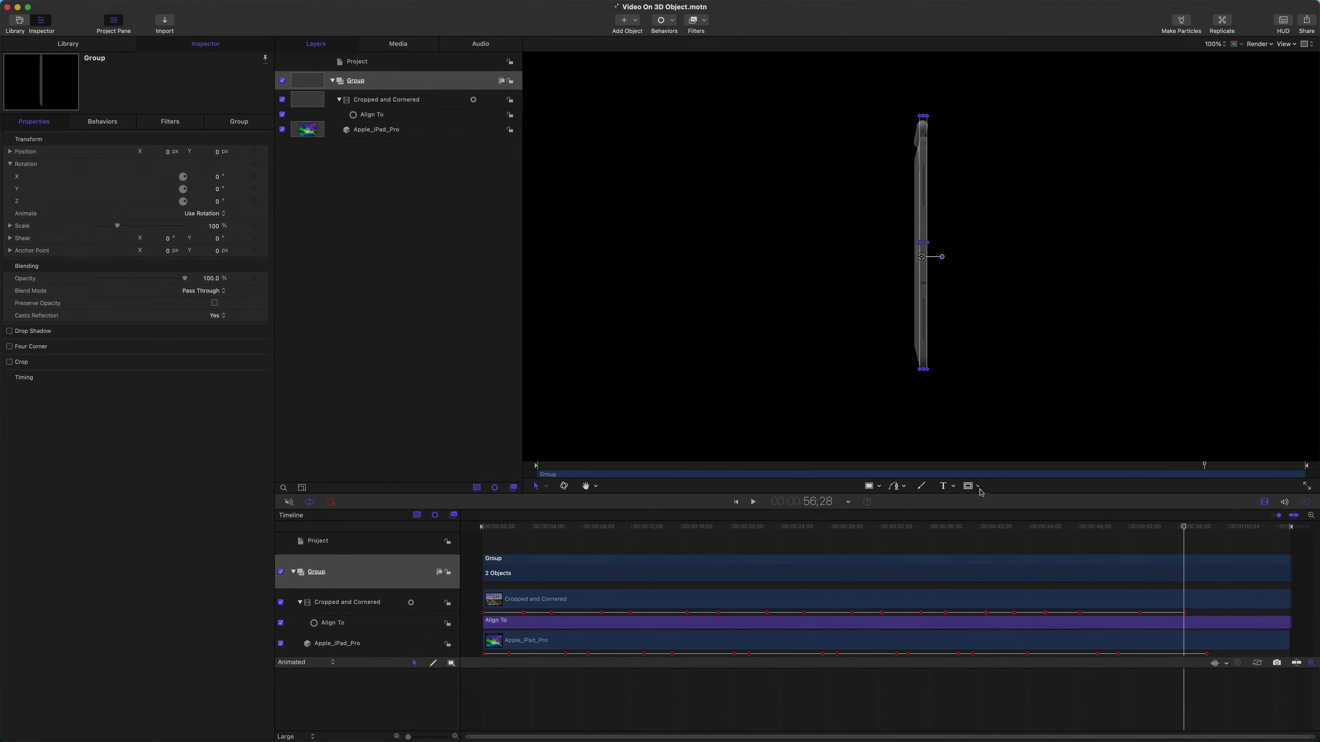
click(954, 488)
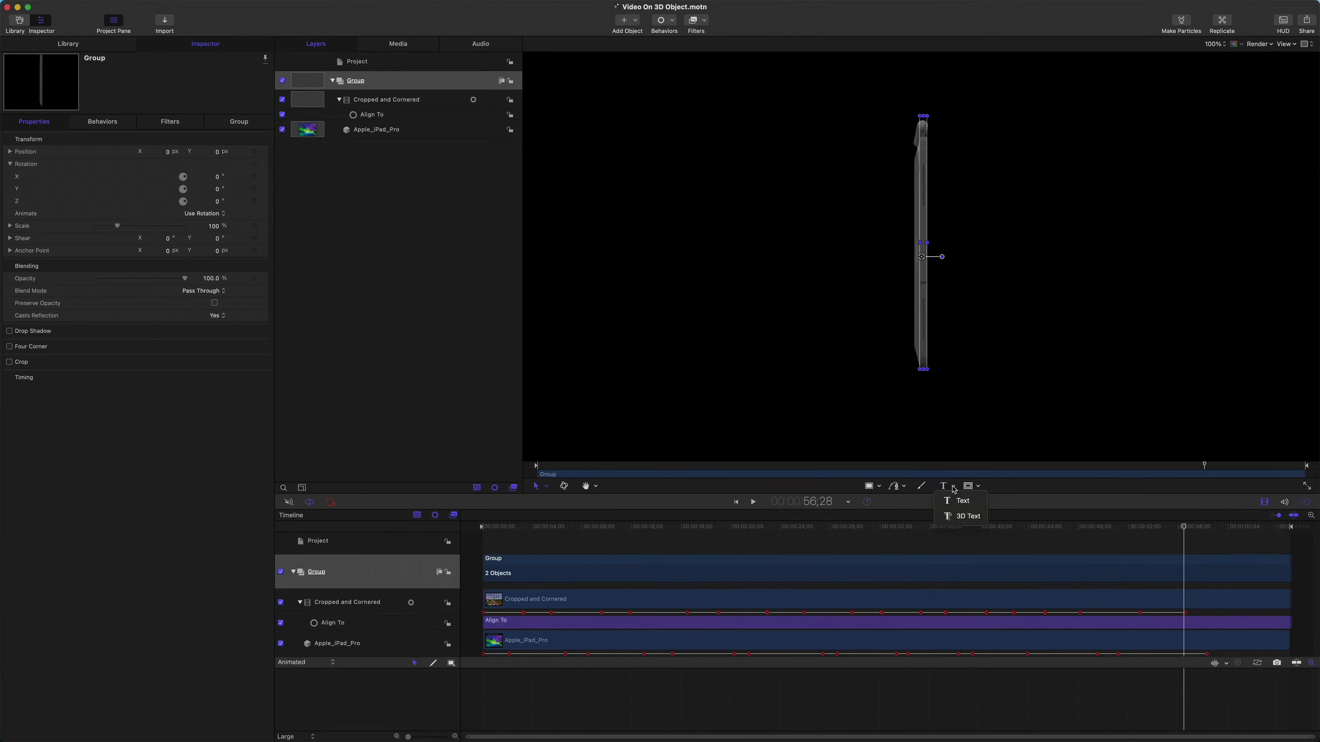
click(958, 518)
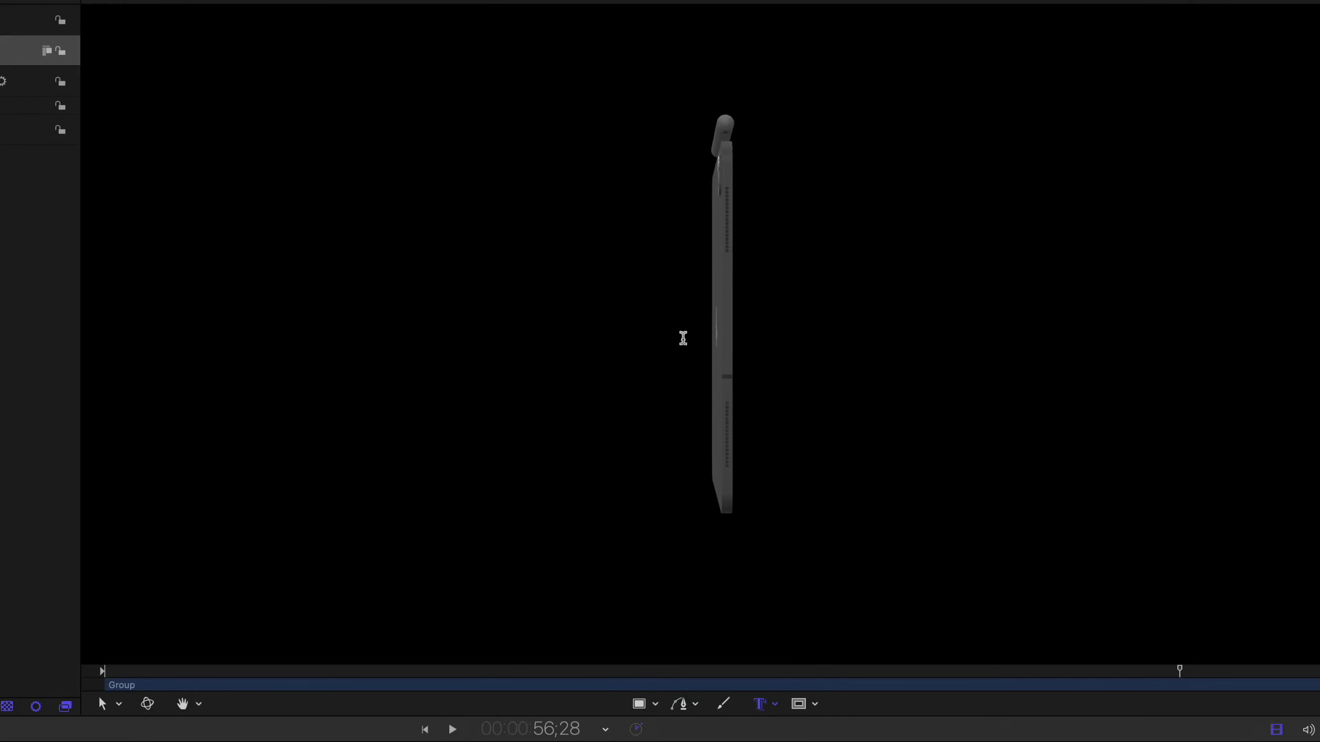
click(783, 304)
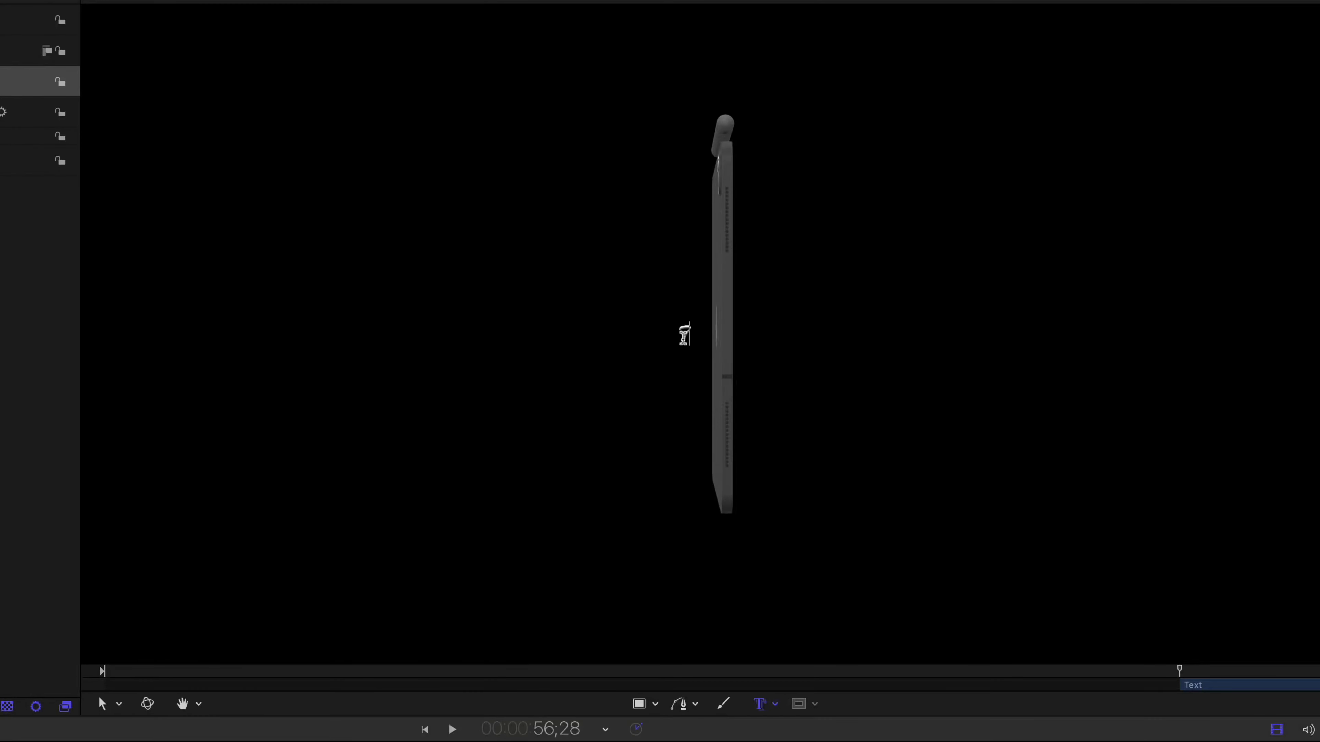
text(This is Really)
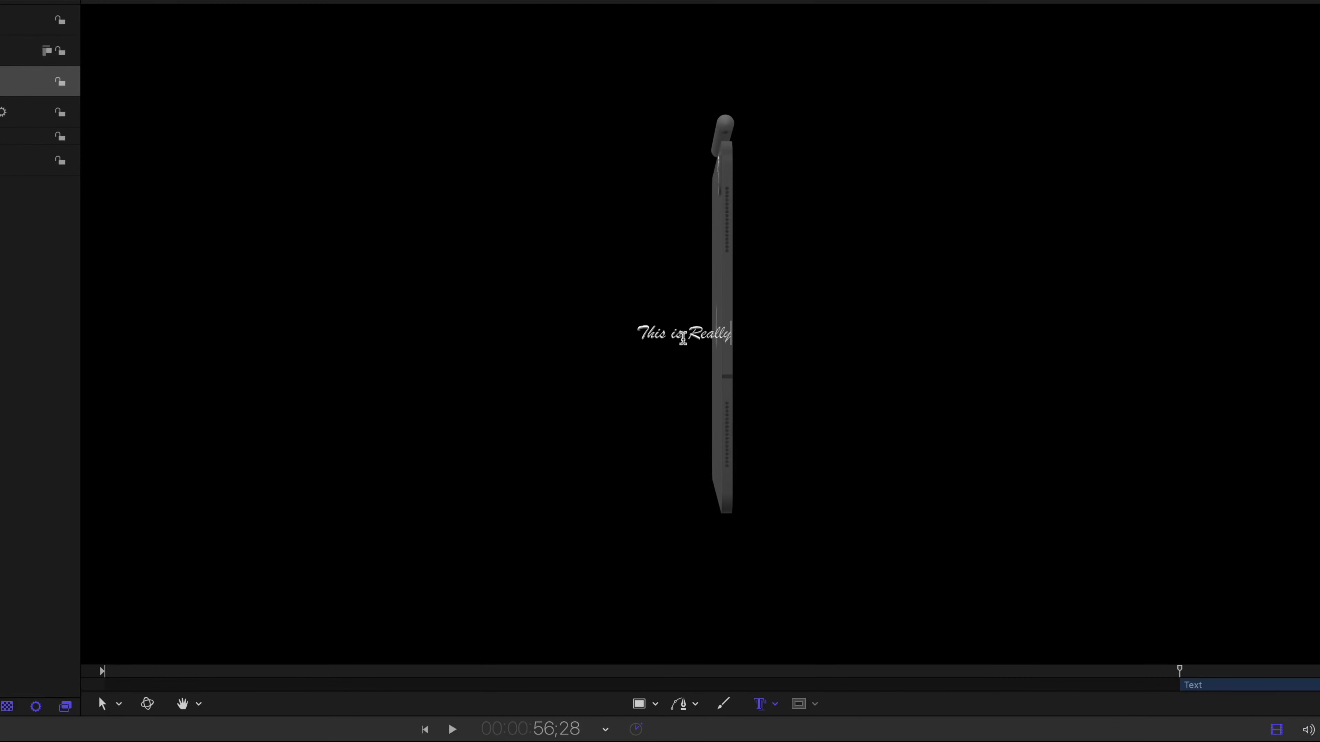
text( C)
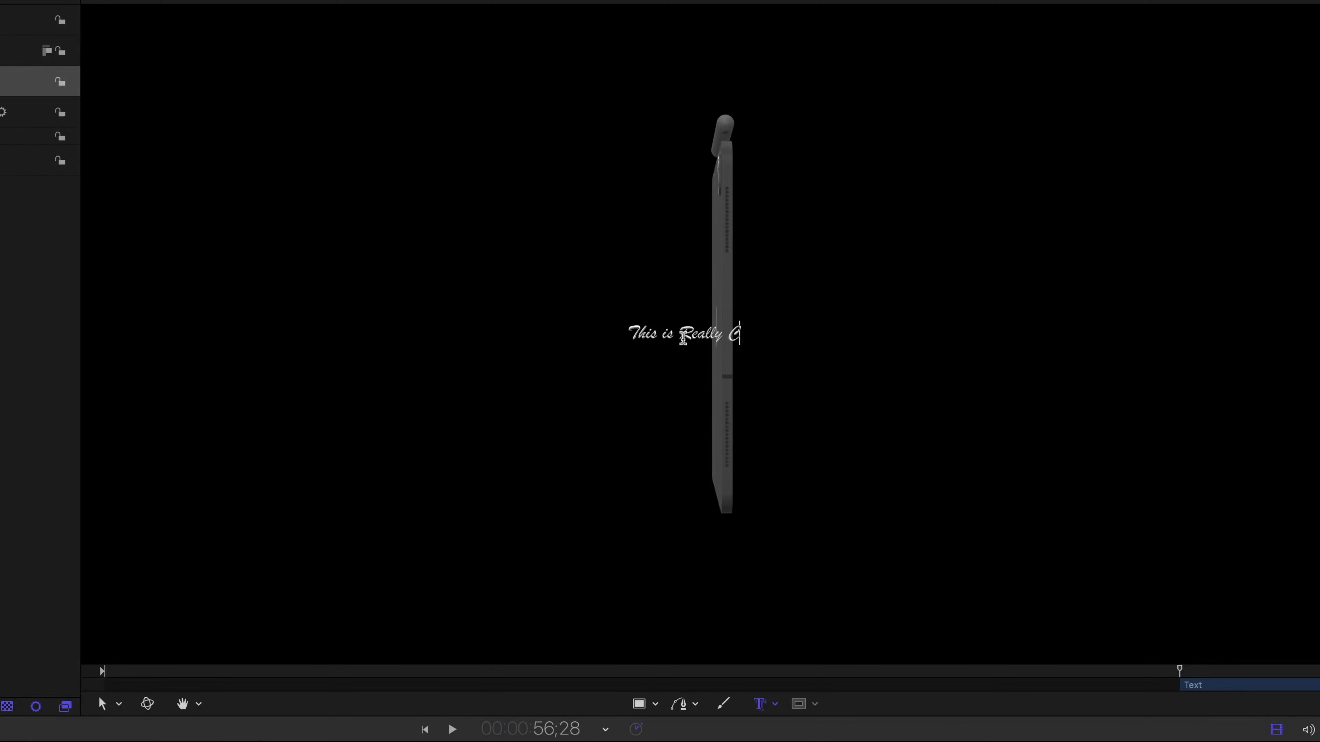
text(ool)
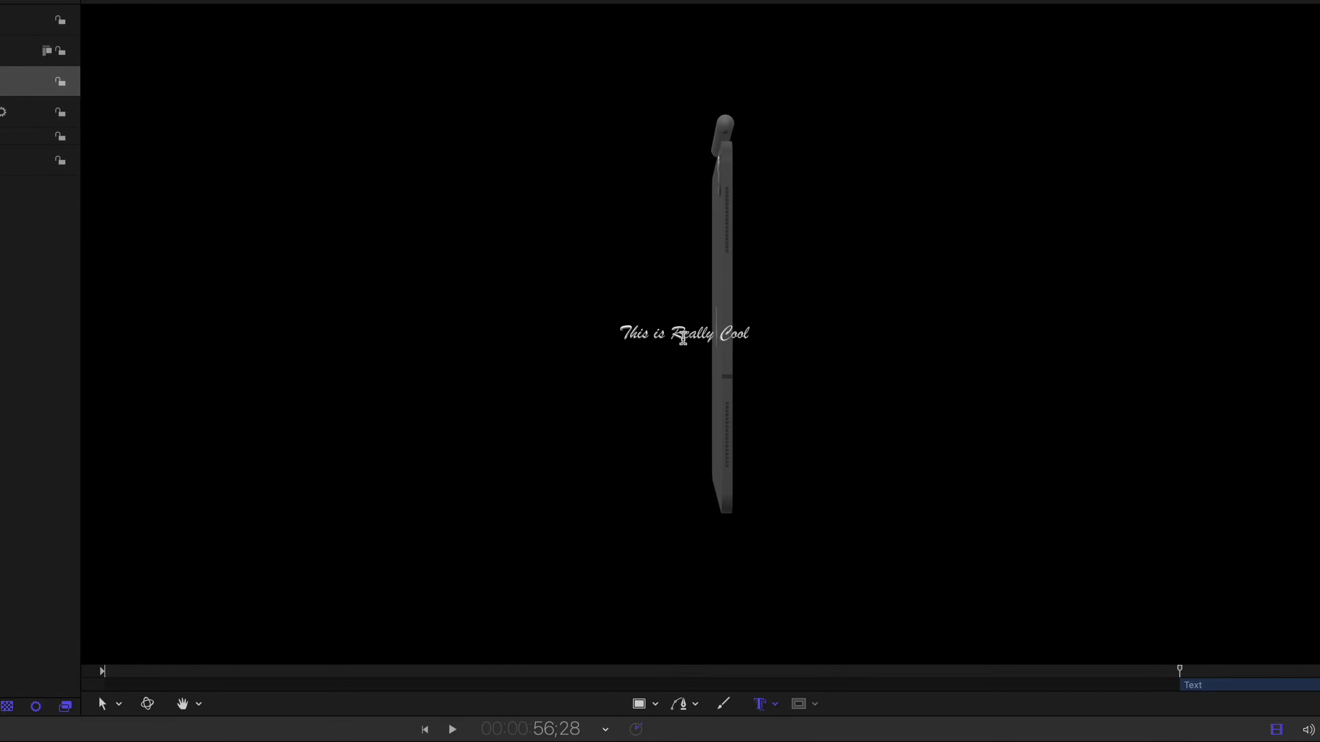
text(!)
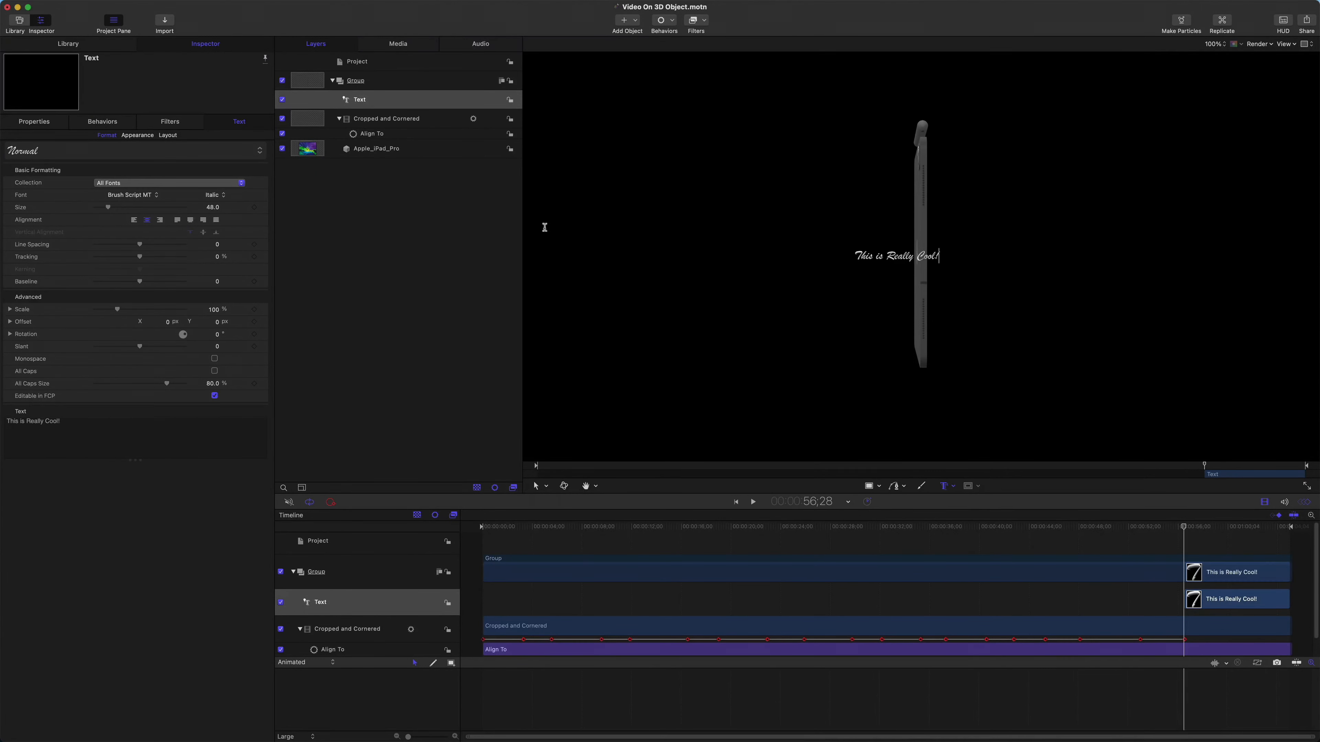
Apply the red 3D text style to "This is Really Cool!" and set its size to 110.
click(260, 151)
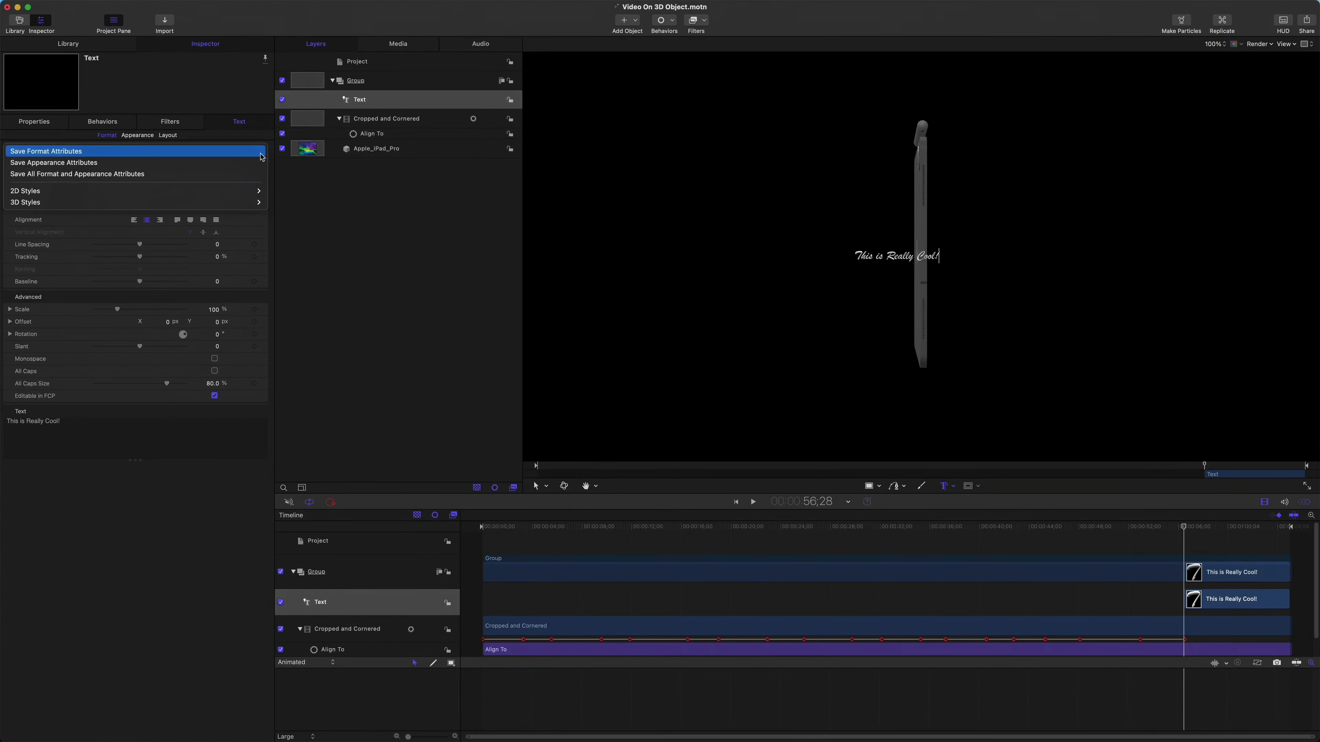
mouse_move(259, 202)
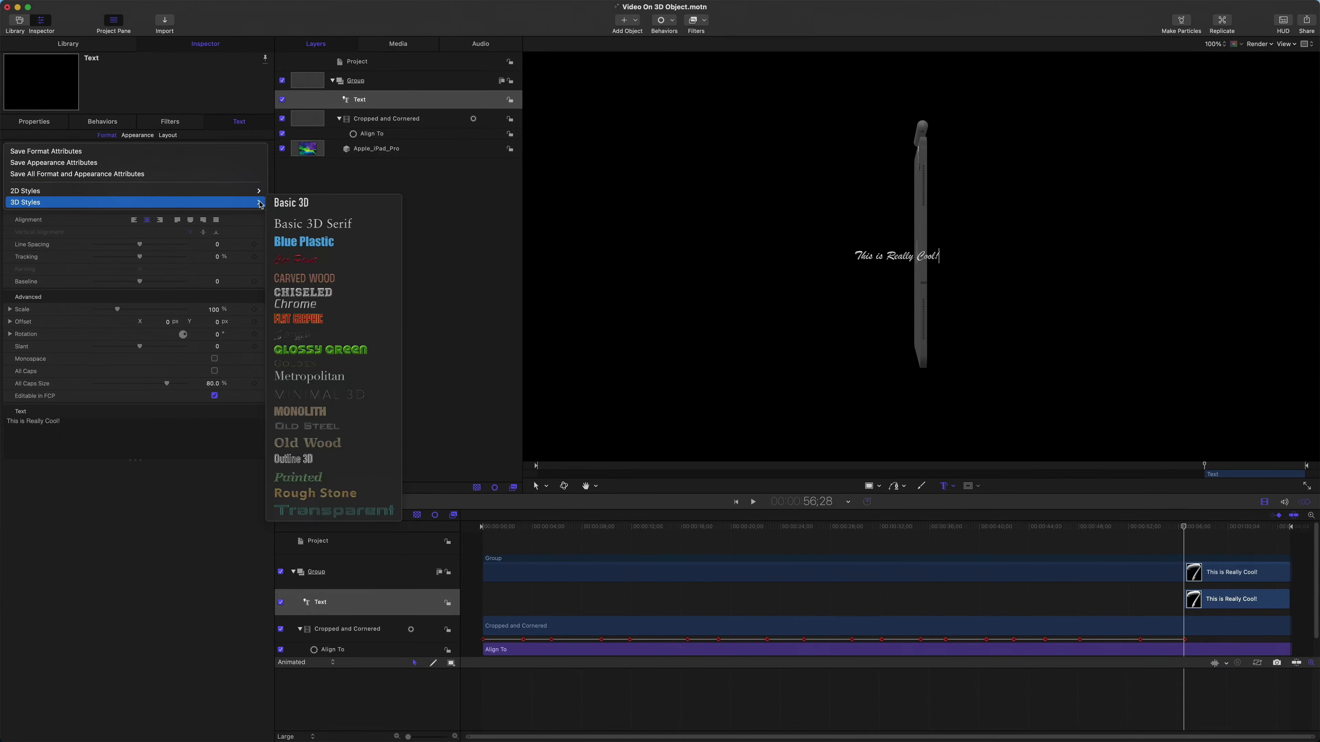
click(299, 260)
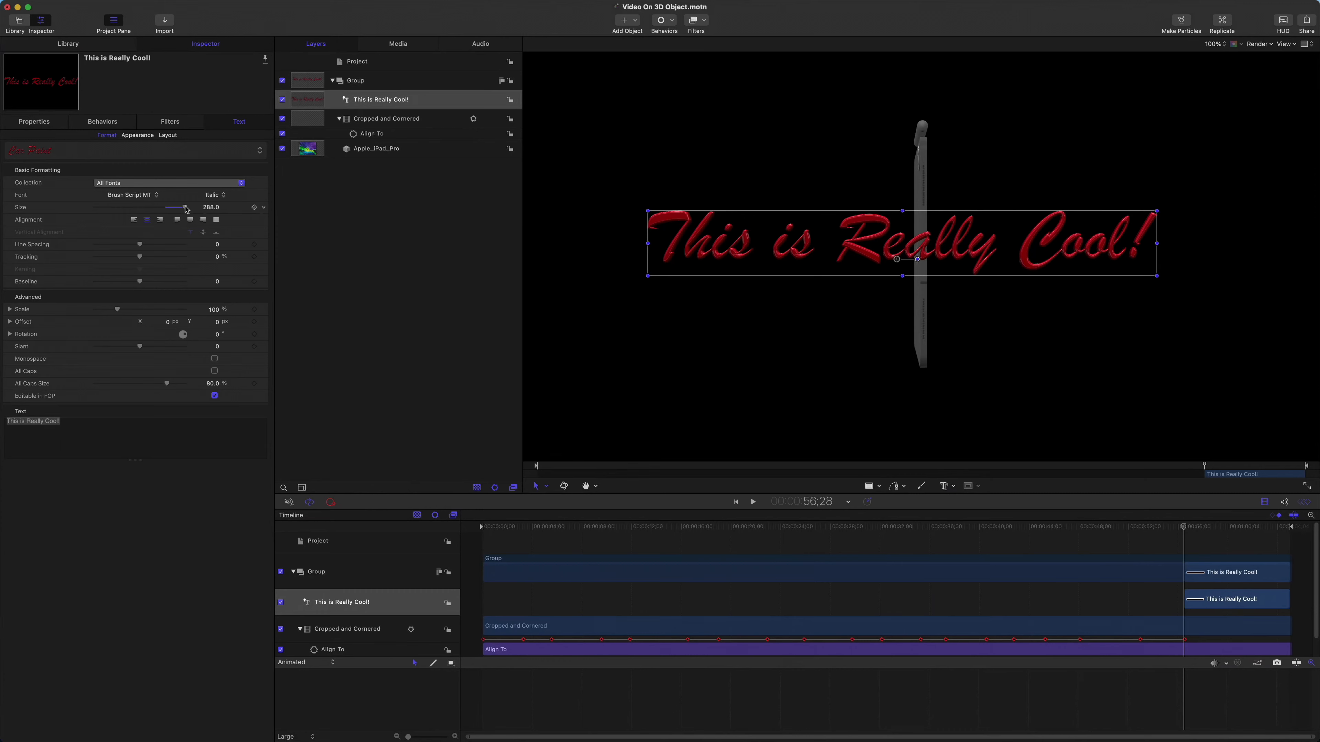
drag(186, 209, 158, 206)
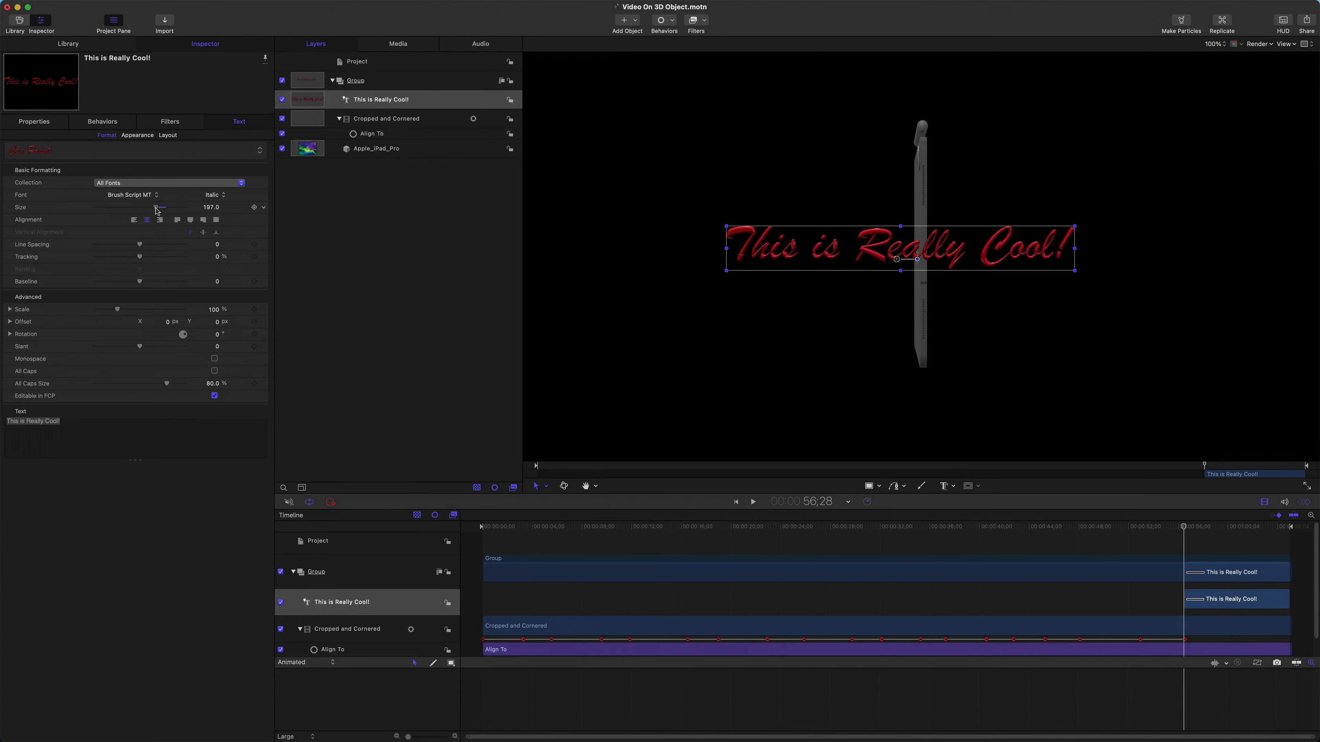
drag(157, 210, 136, 204)
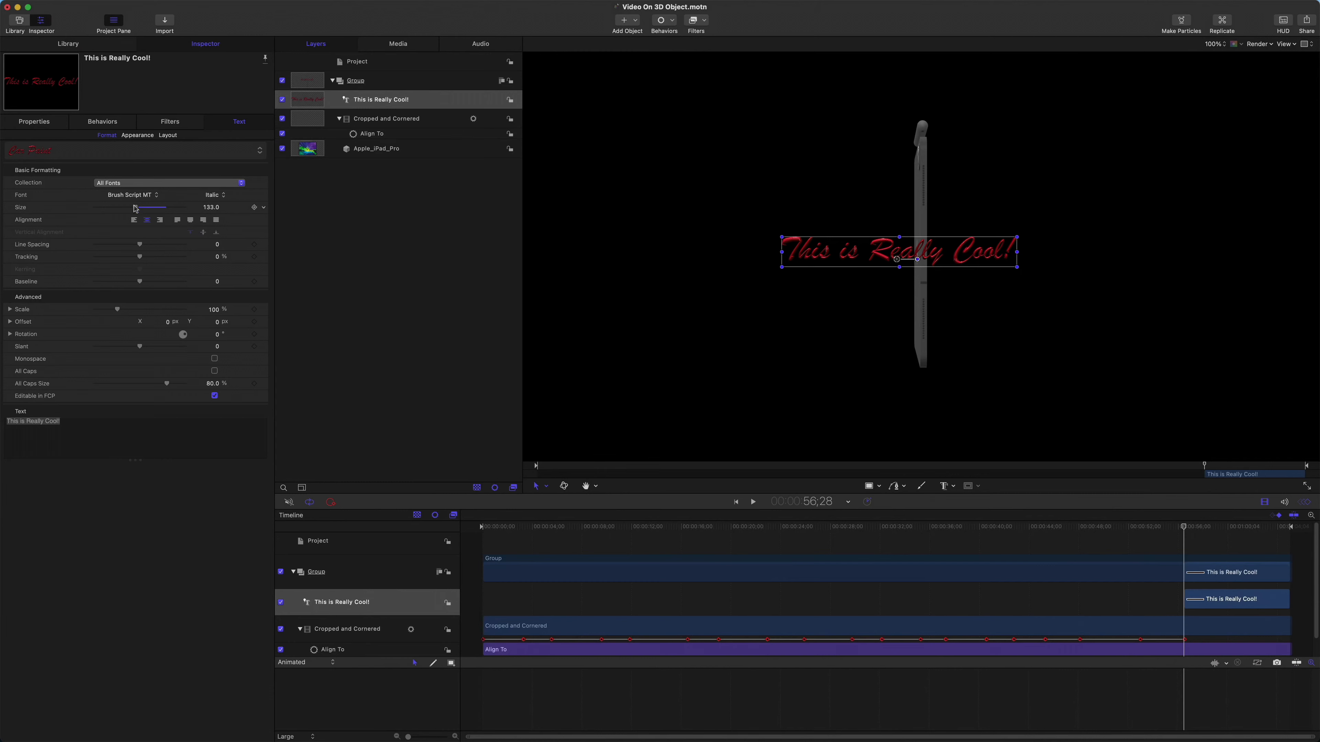
drag(135, 209, 131, 210)
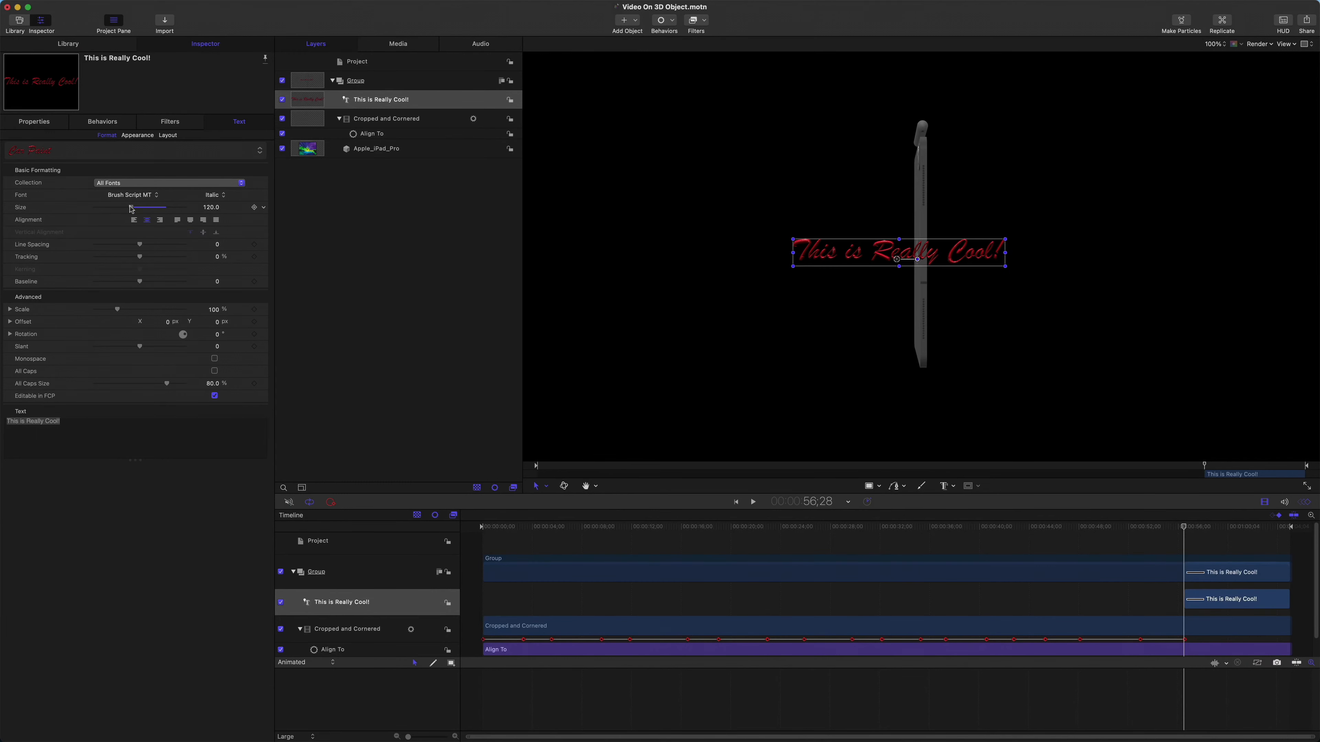
drag(131, 209, 128, 209)
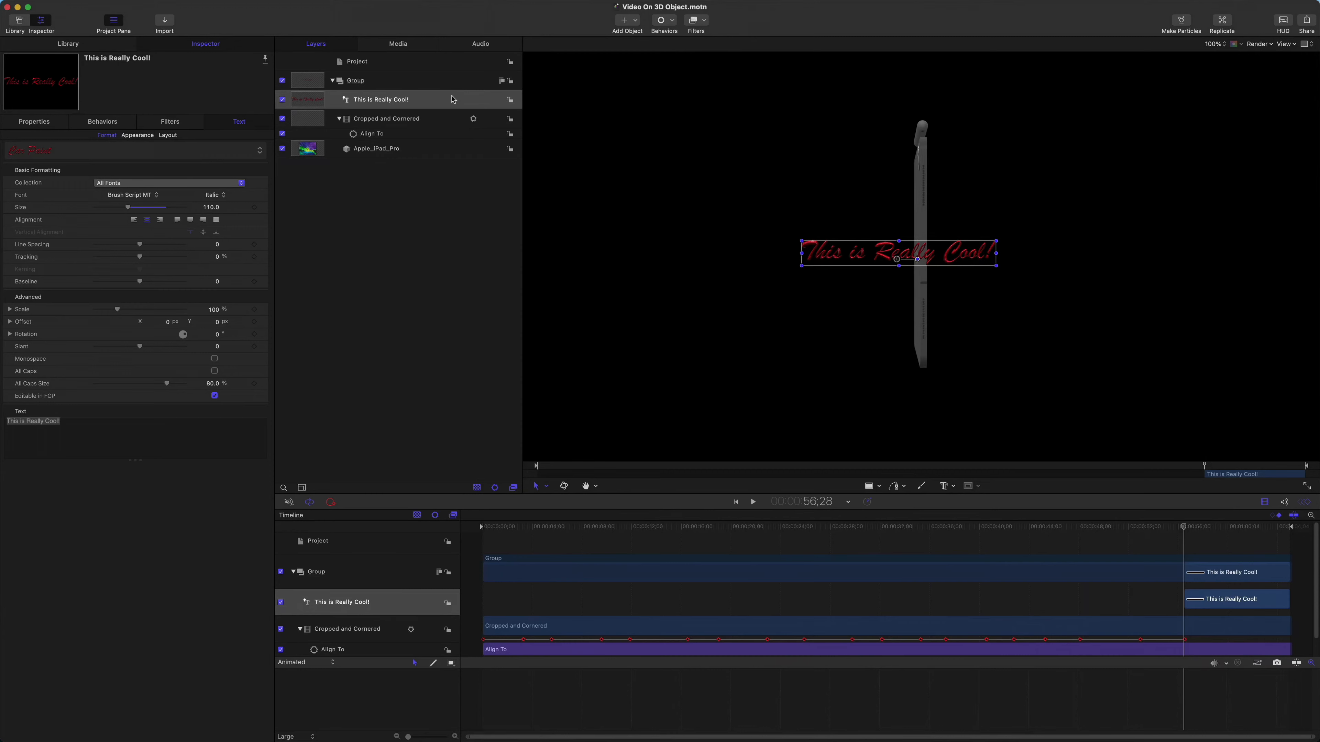
Add an Align To behavior to the "This is Really Cool!" text with Apple_iPad_Pro as its target object.
click(674, 21)
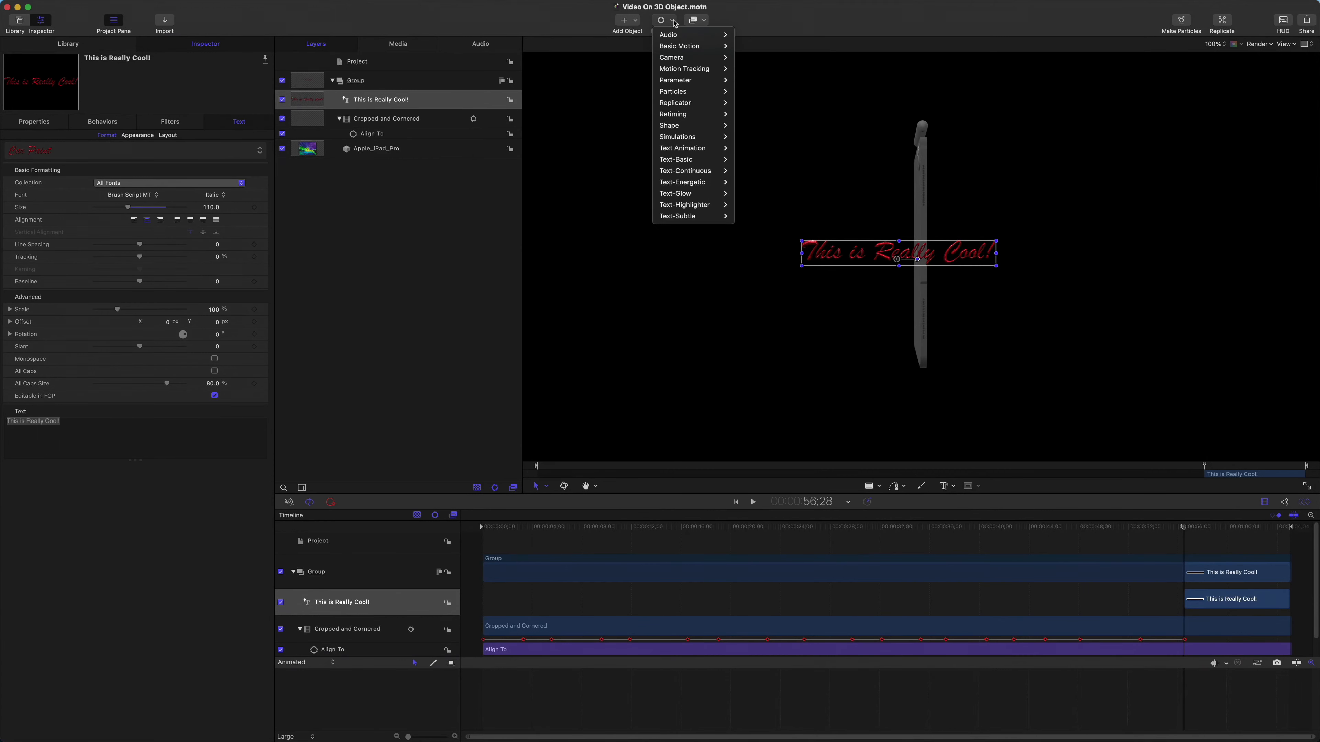
mouse_move(680, 47)
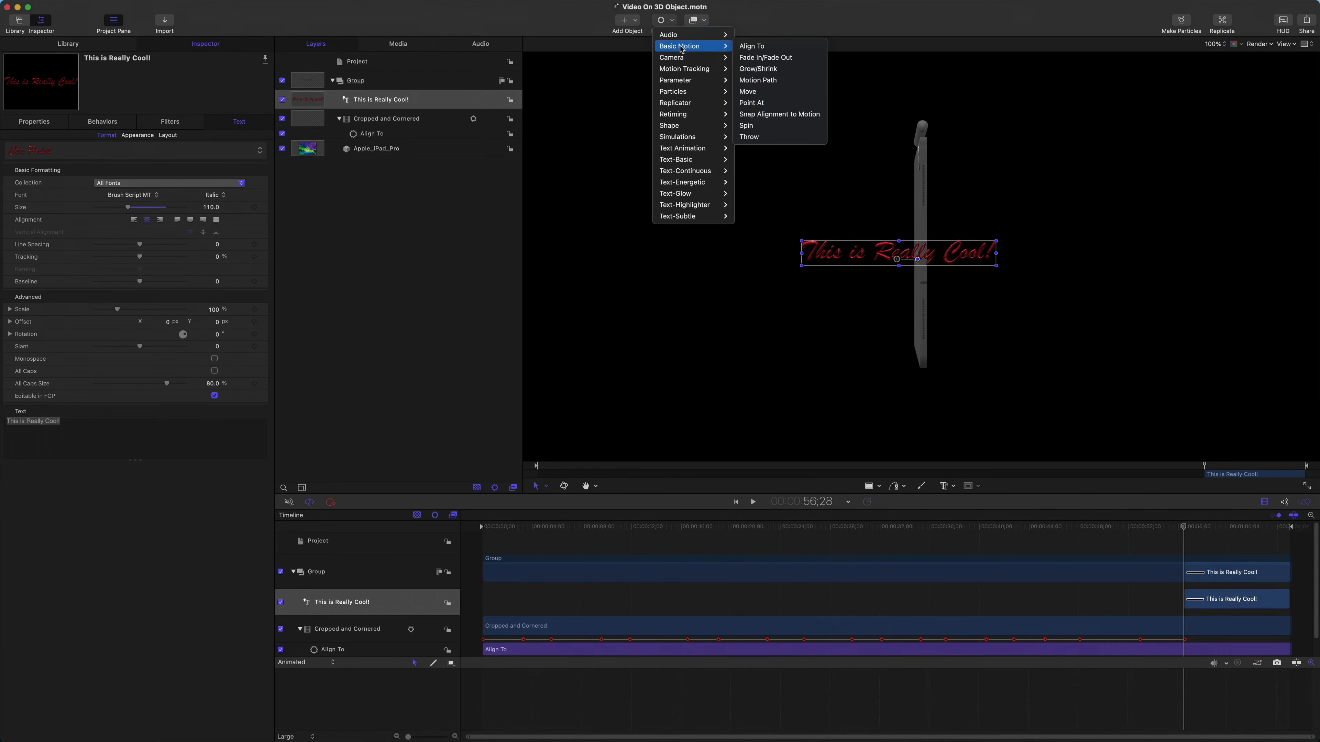
click(752, 46)
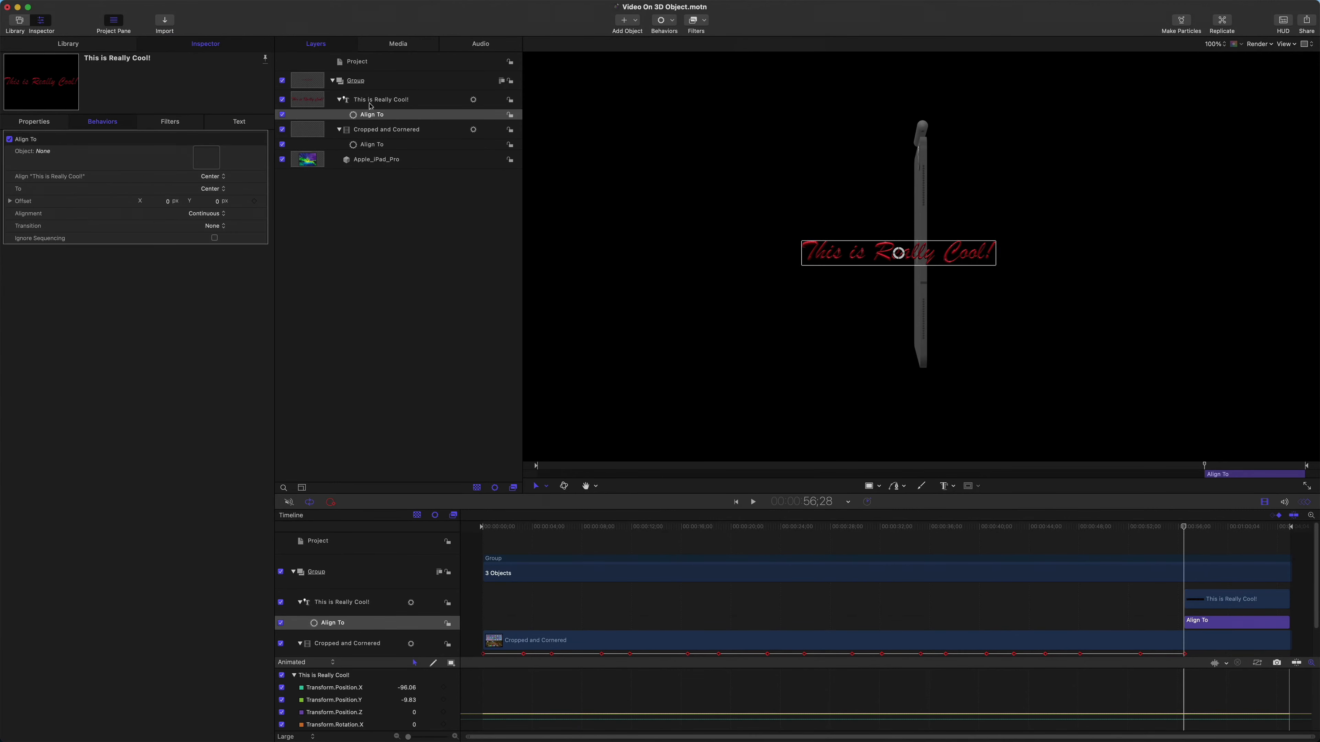
drag(307, 162, 203, 160)
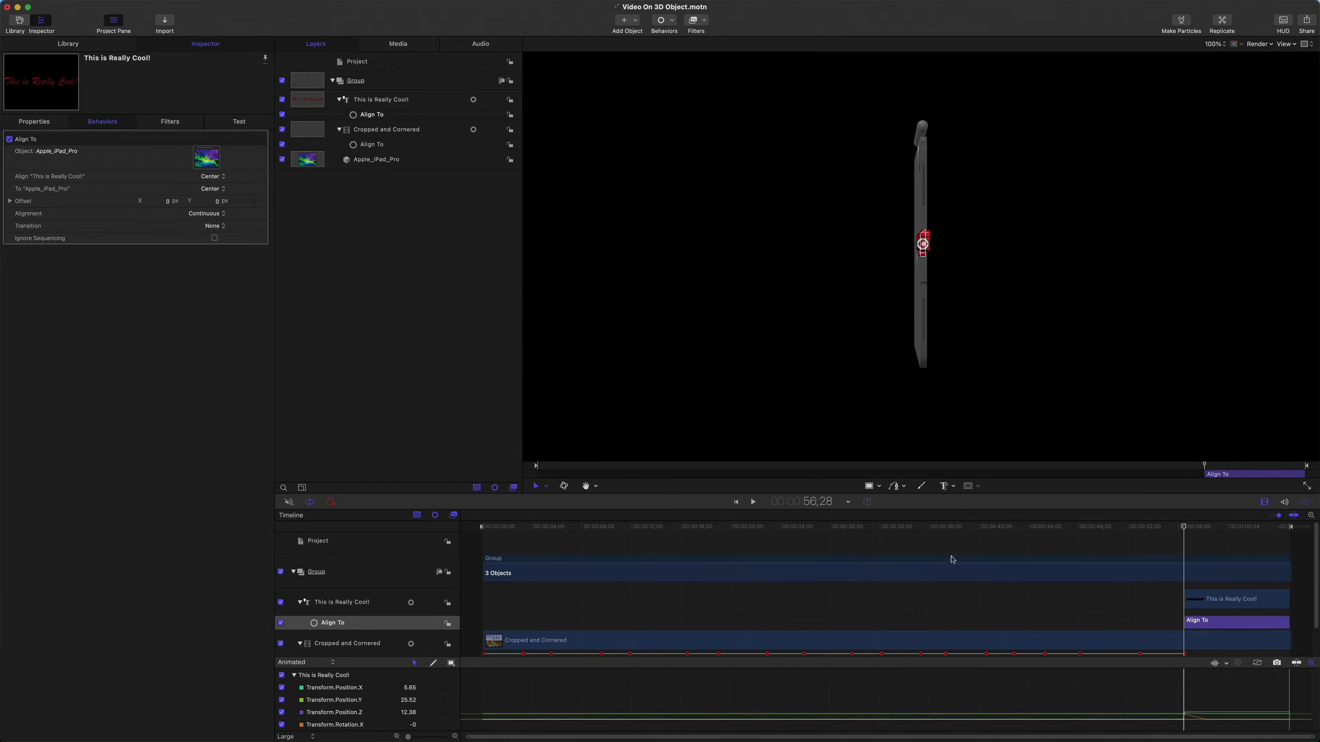
Scrub back through the timeline to the first frame to review the iPad animation with nothing selected.
drag(1184, 528, 908, 532)
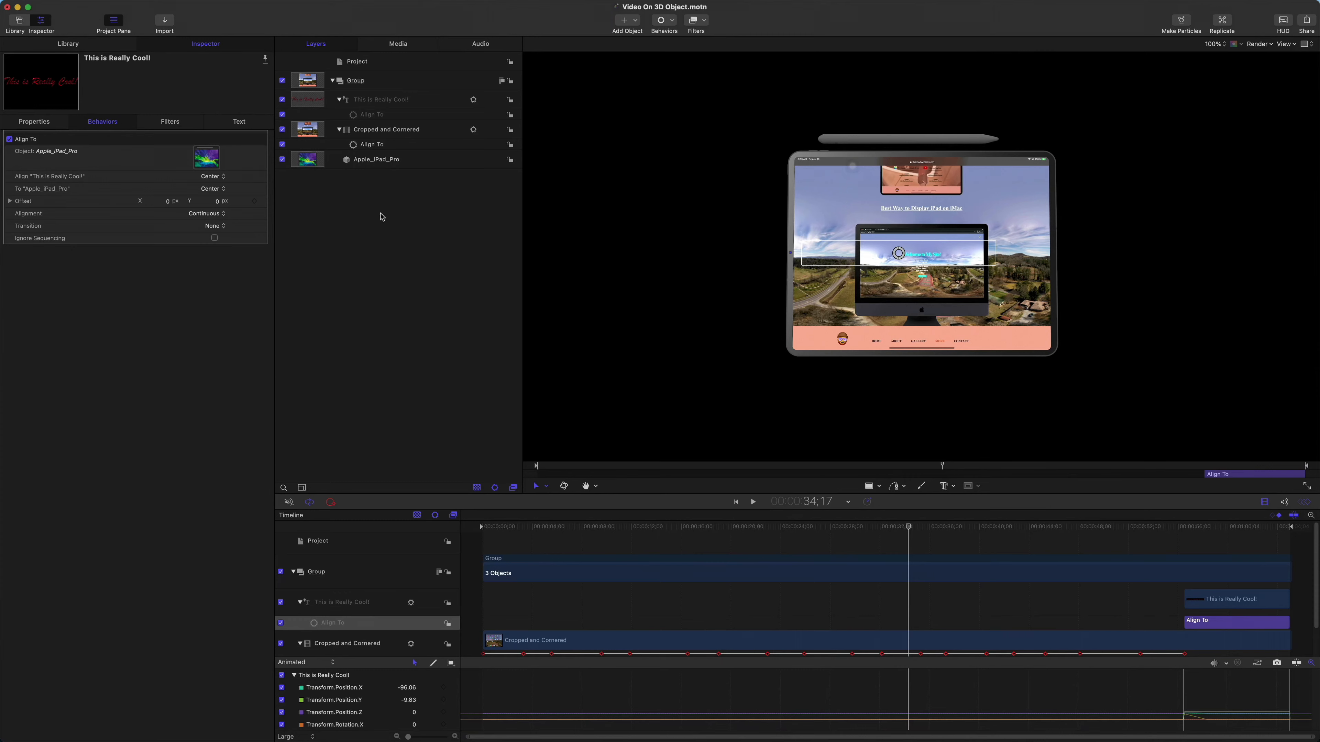
click(373, 162)
click(368, 180)
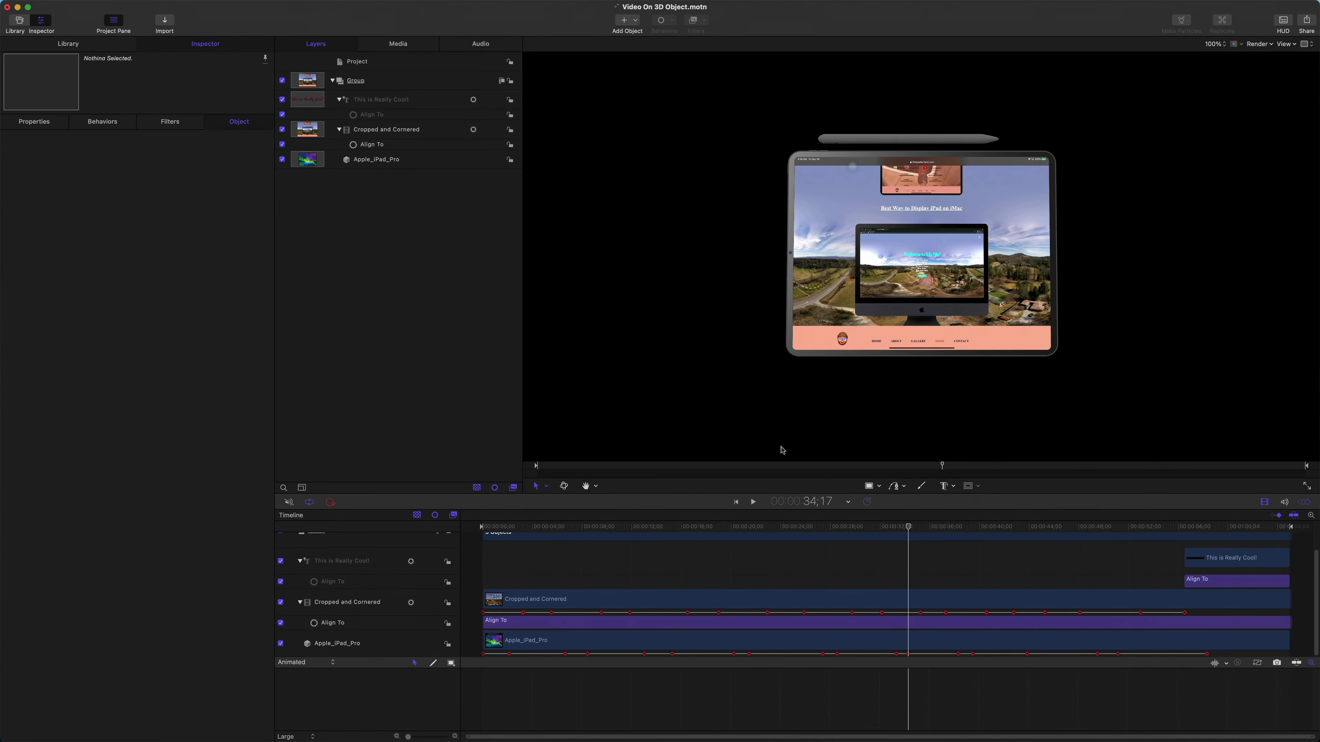
drag(909, 526, 727, 527)
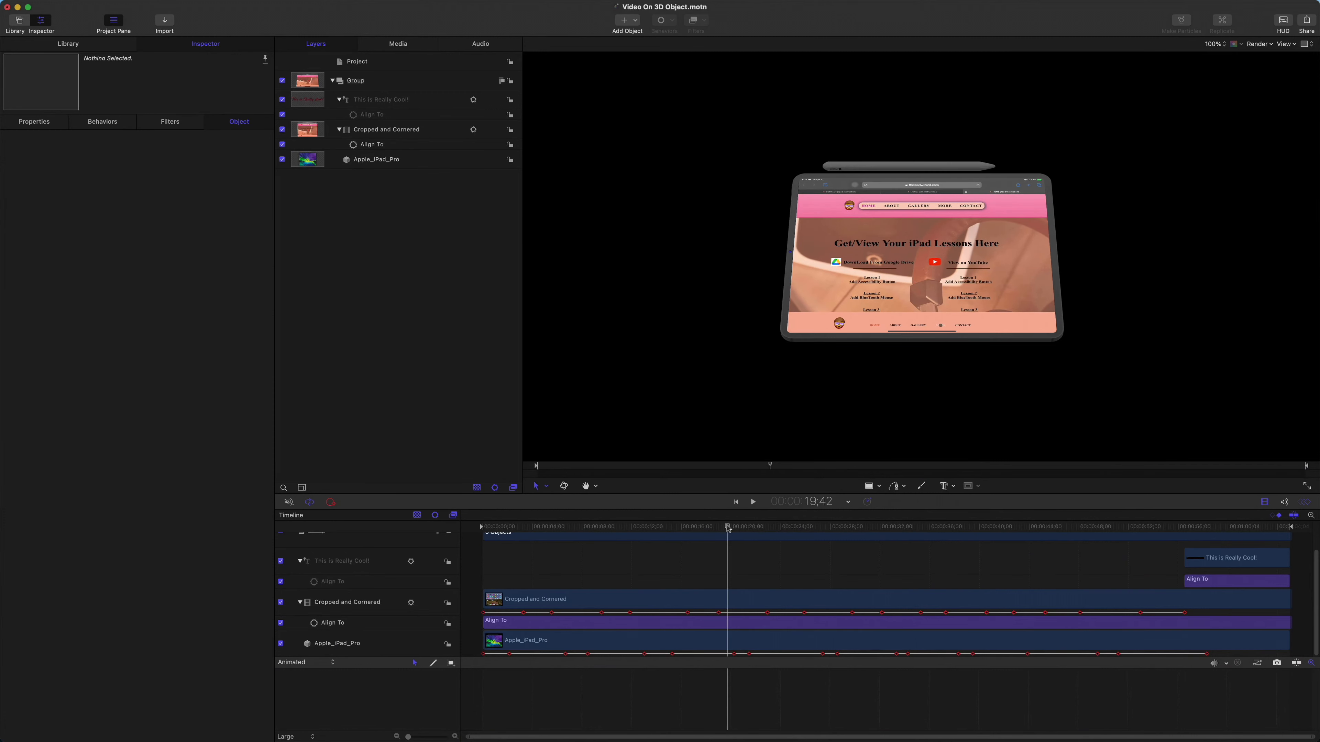
drag(728, 527, 470, 529)
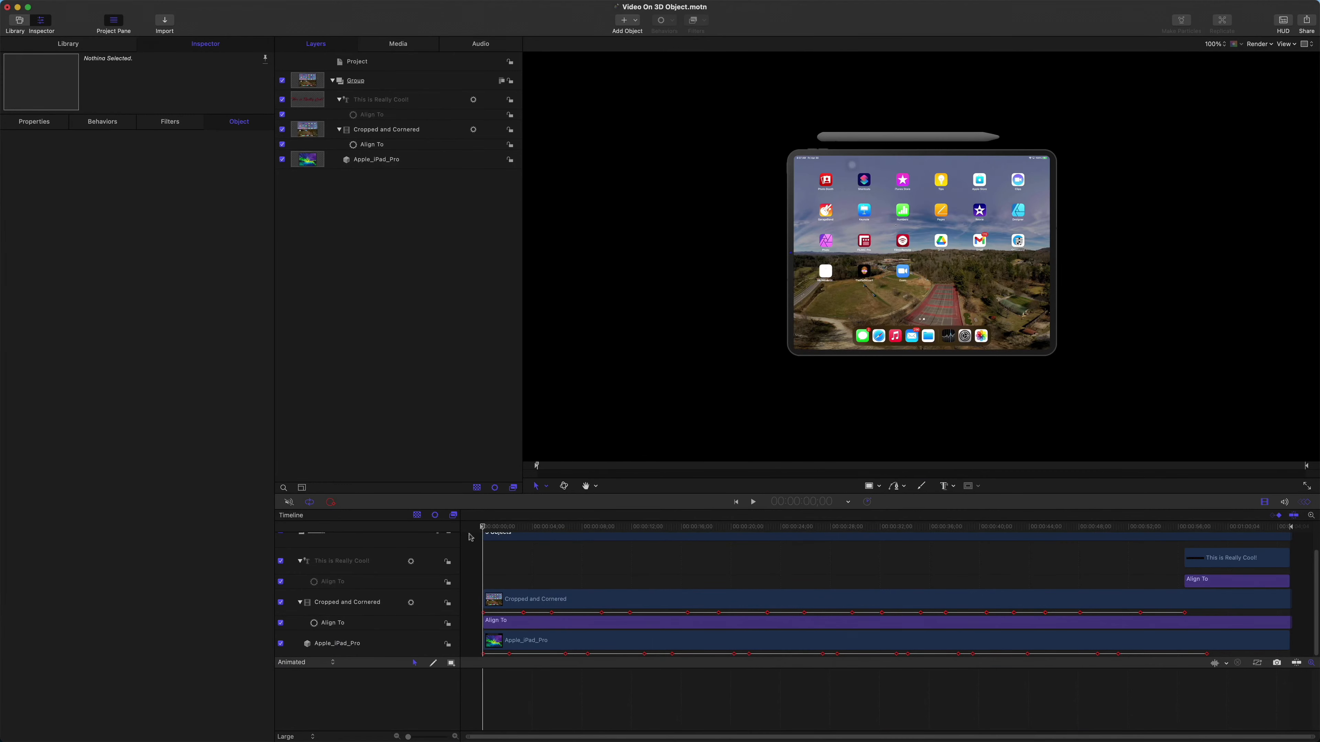
Export the entire project as a movie, keeping the Video Only format and Color + Alpha channels, and proceed to saving it.
click(1308, 23)
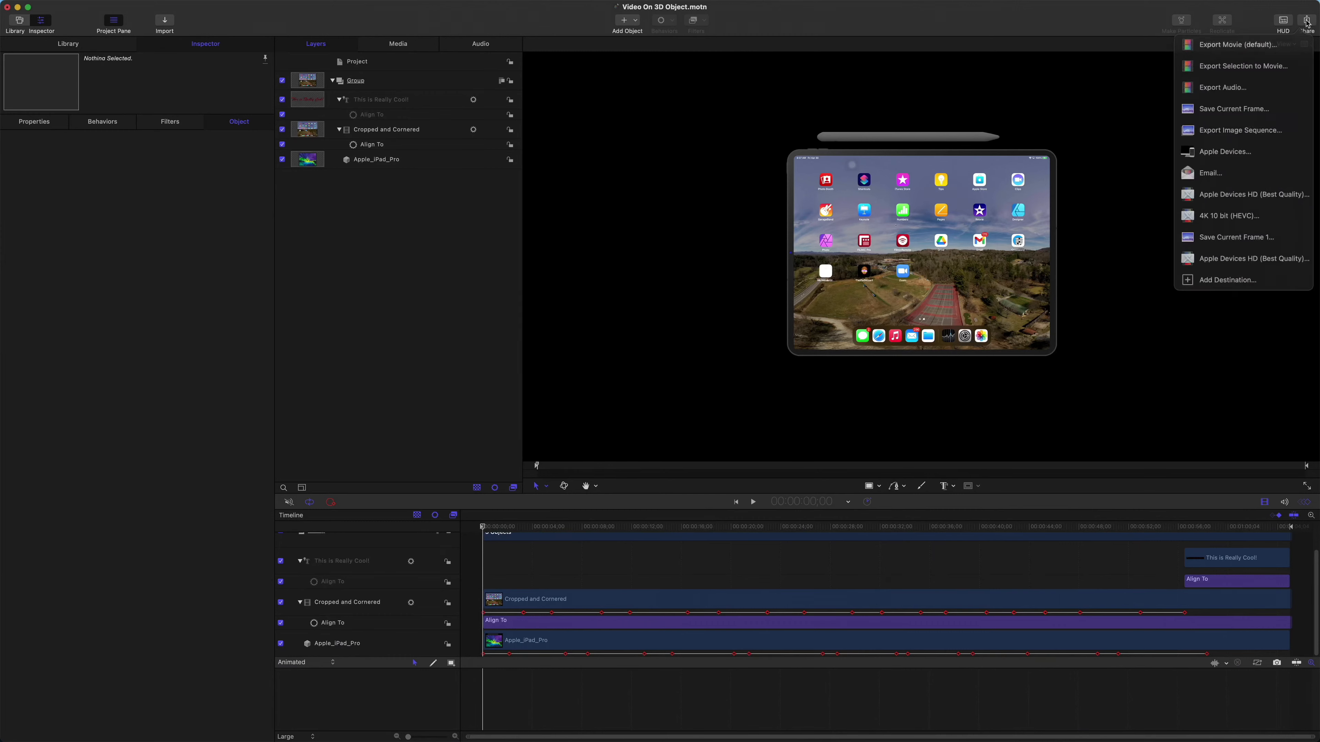
click(1236, 46)
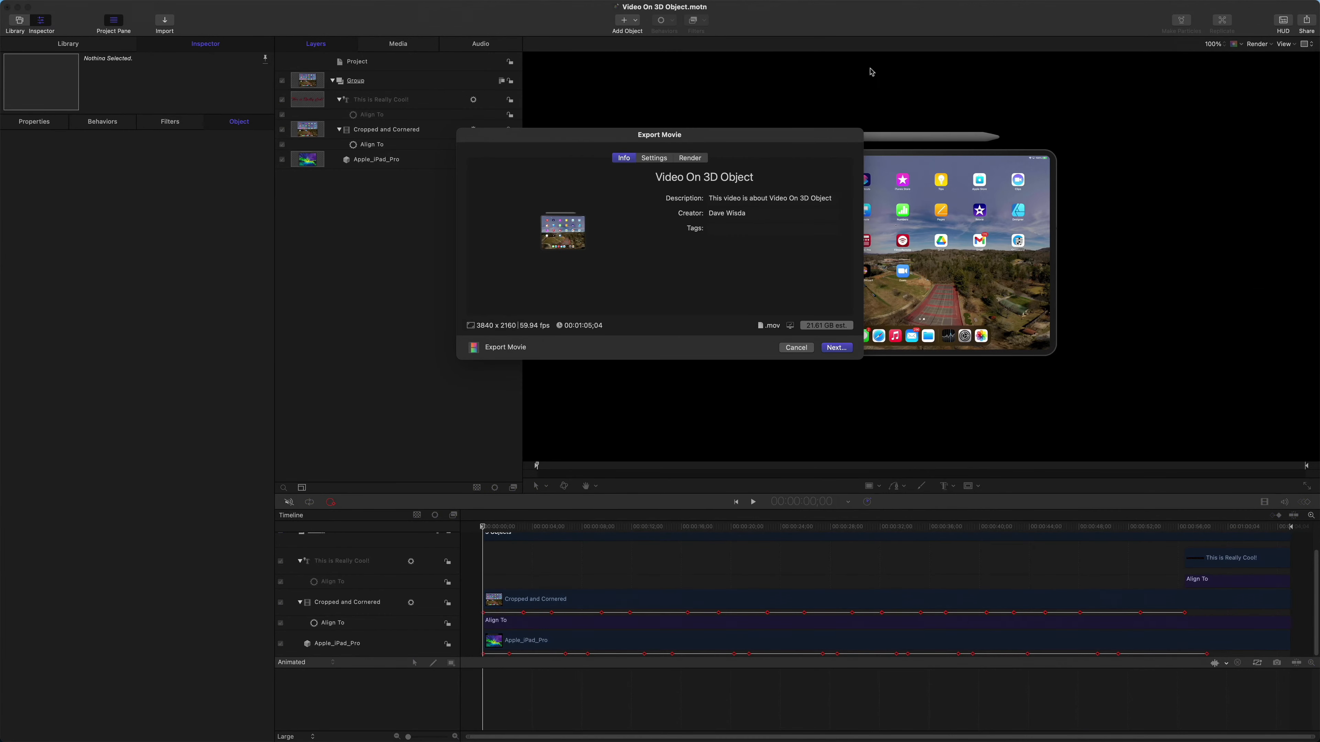
click(663, 159)
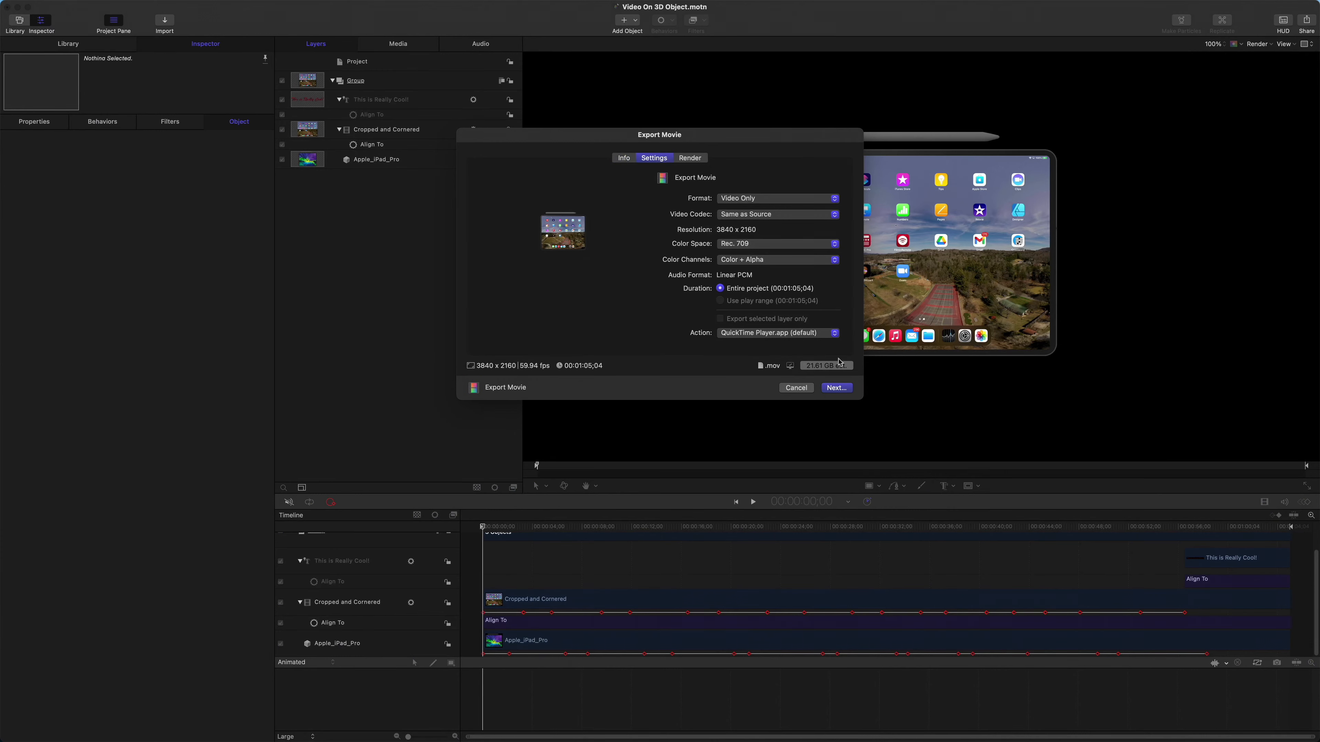
click(835, 391)
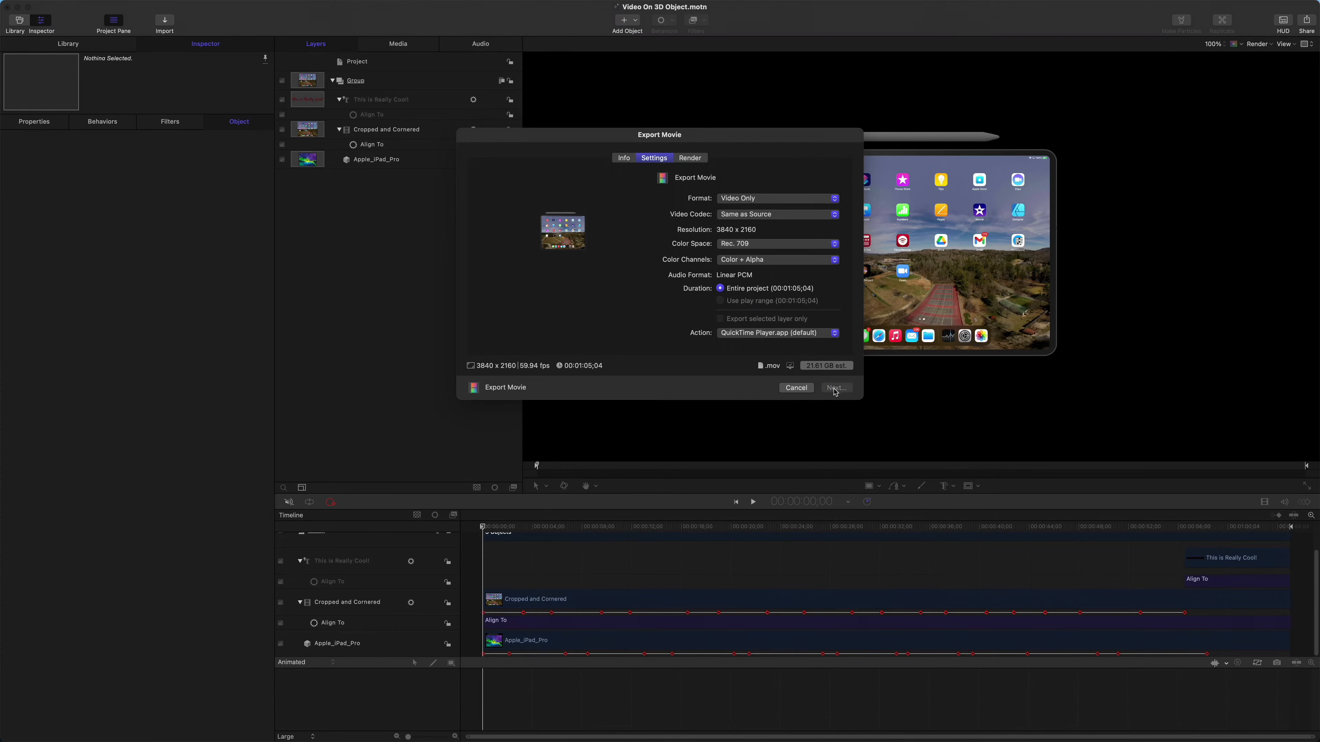